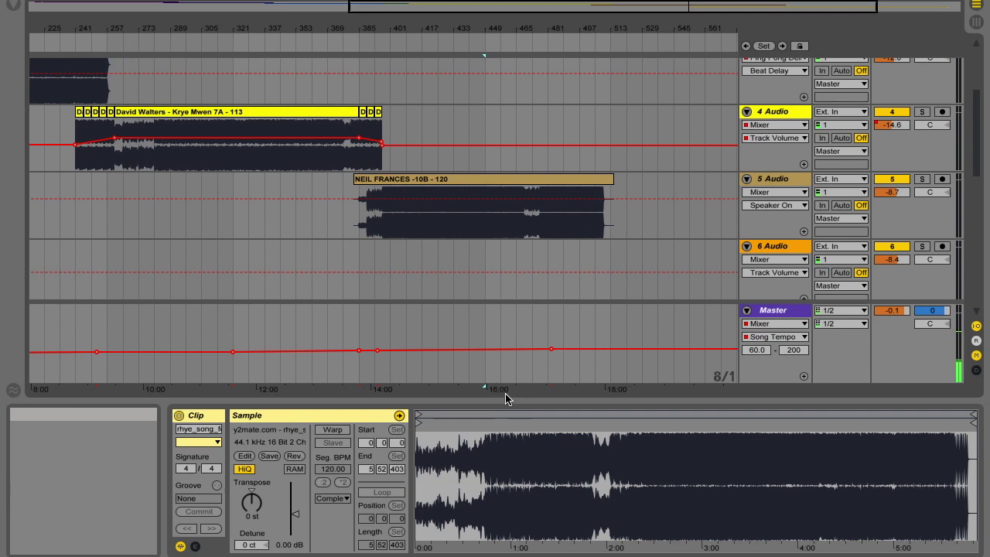
# - Review the clip order on the audio tracks and the Song Tempo automation across the whole mix
pyautogui.moveTo(492, 37); pyautogui.dragTo(535, 23)
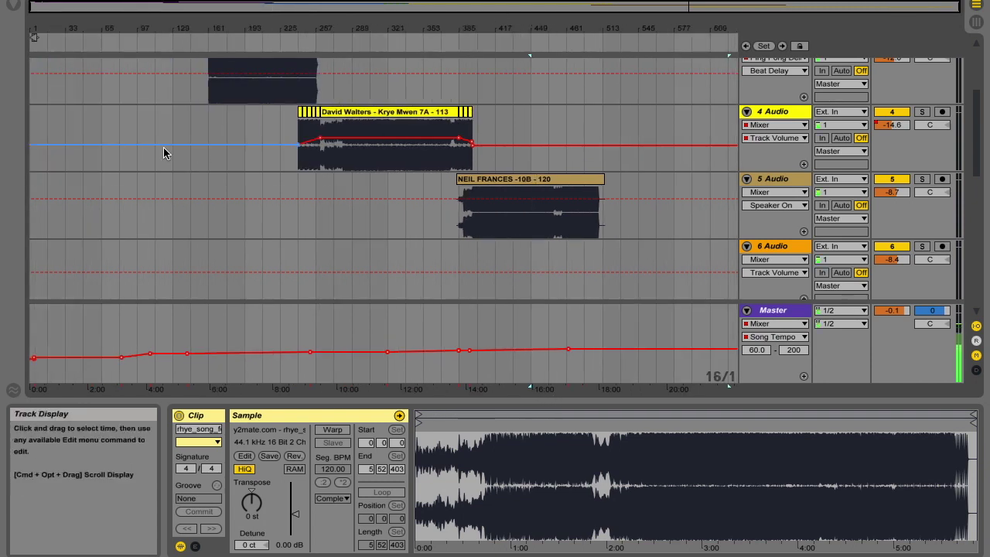
pyautogui.scroll(5, 163, 147)
pyautogui.scroll(1, 124, 118)
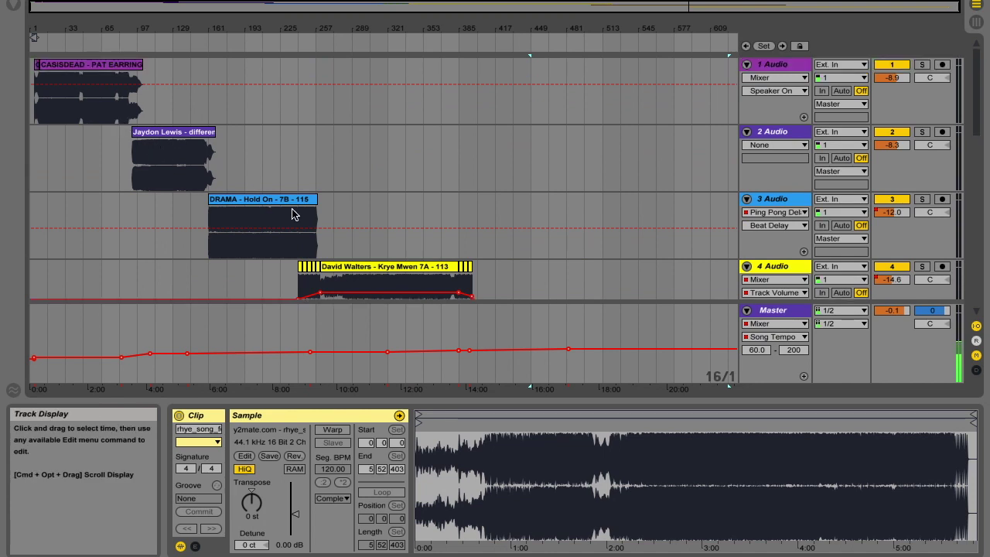
pyautogui.scroll(-5, 337, 243)
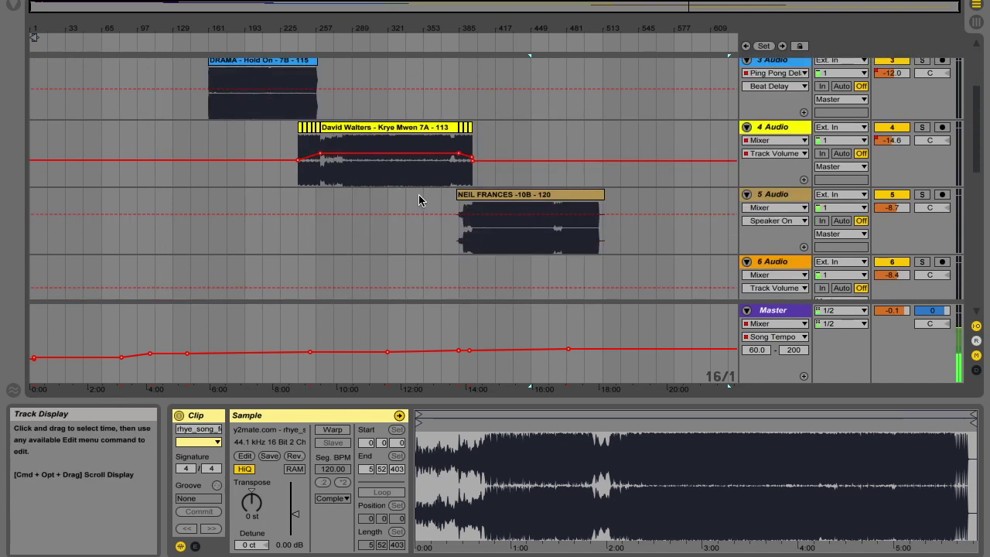
pyautogui.scroll(5, 419, 195)
pyautogui.scroll(-8, 419, 195)
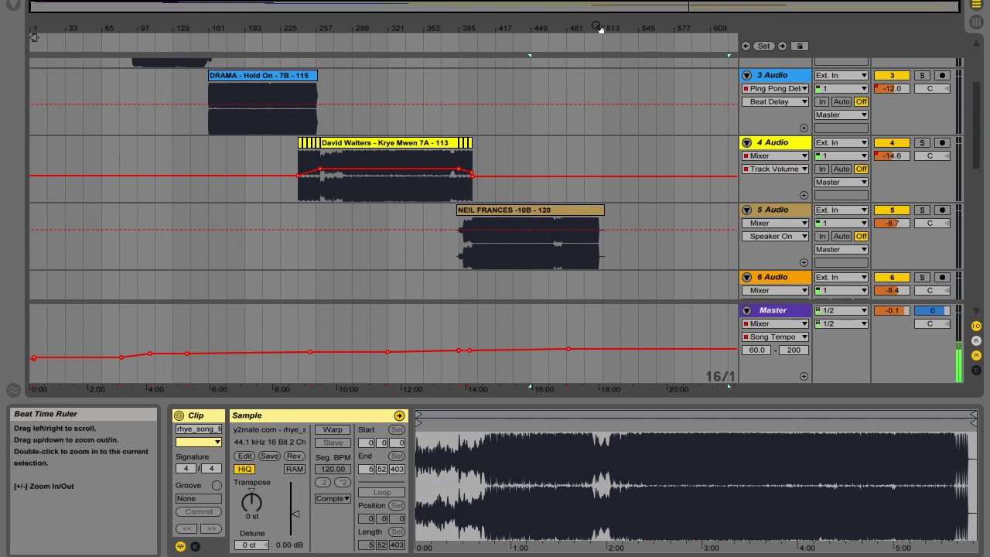
pyautogui.moveTo(599, 28); pyautogui.dragTo(600, 85)
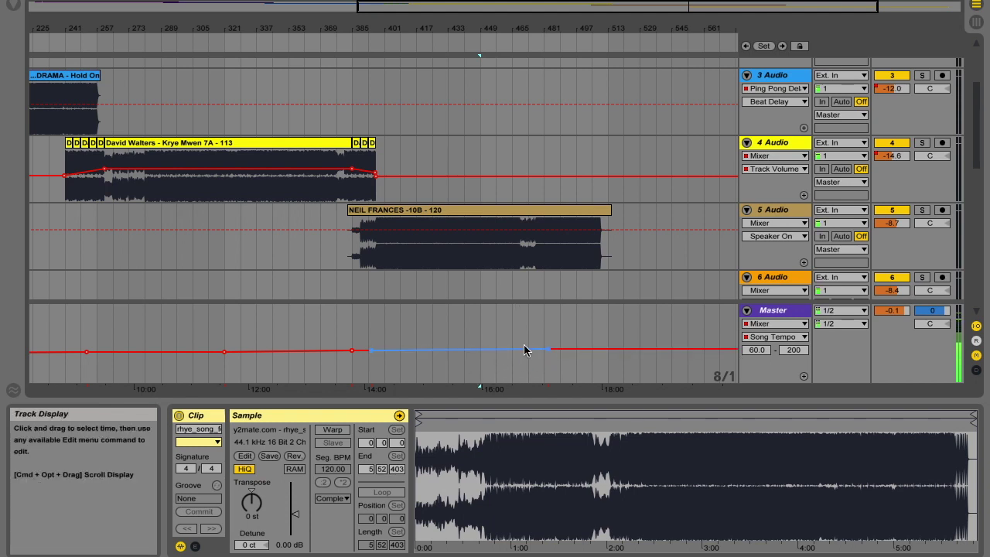
pyautogui.moveTo(547, 352)
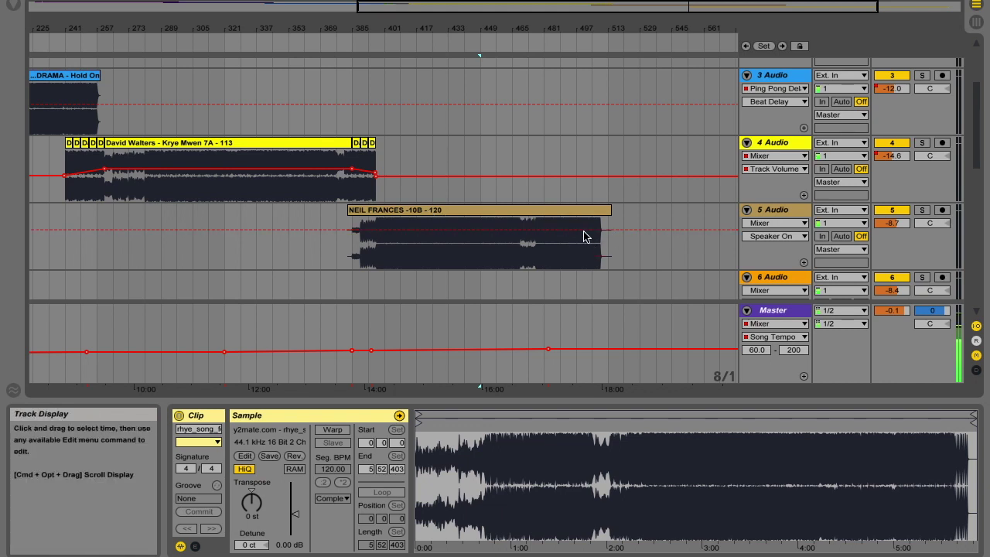
pyautogui.hscroll(2, 588, 31)
pyautogui.scroll(-2, 548, 119)
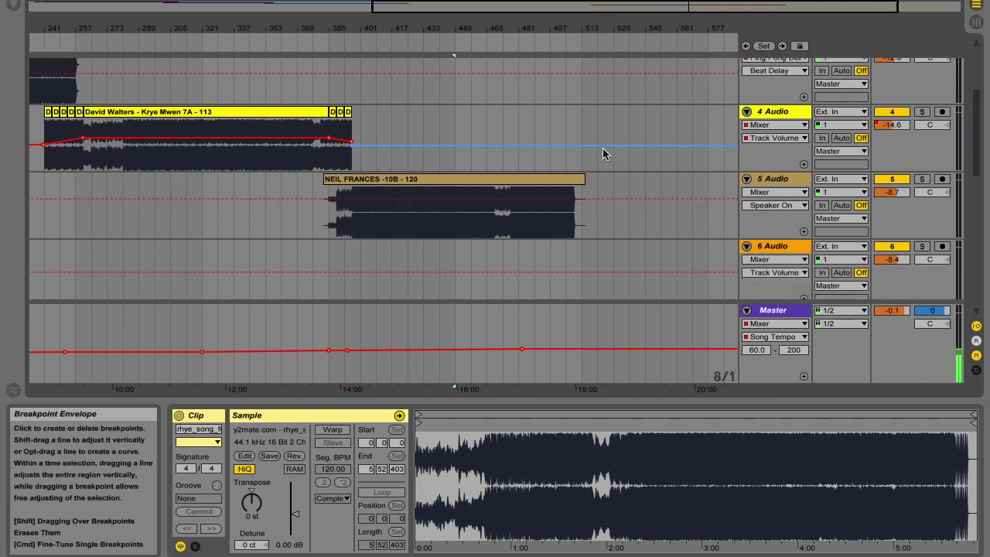
# - Switch to Mixed In Key and preview the 118 BPM, 10B track rhye_song_for_you in the Sunglasses Hut collection
pyautogui.press('super+Tab')
pyautogui.press('super+Tab')
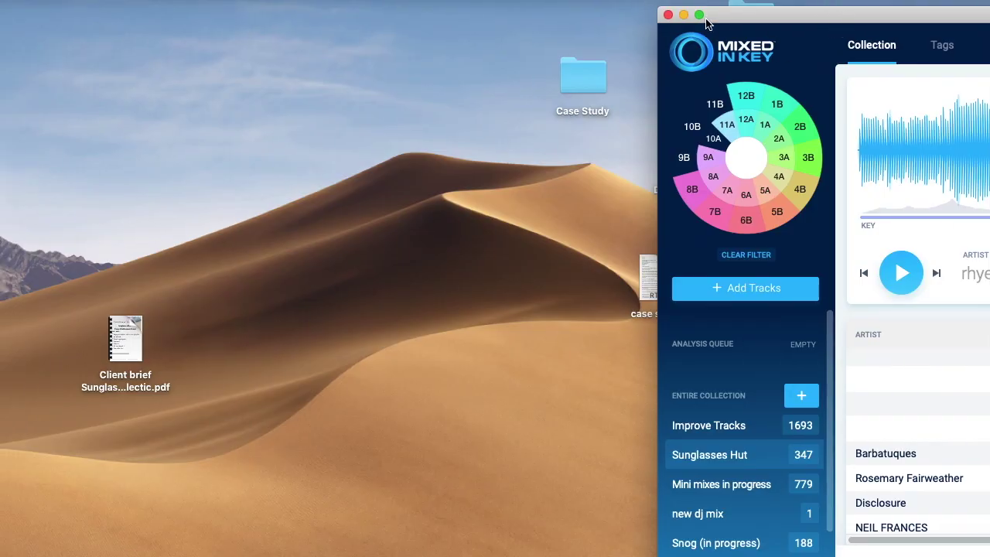
pyautogui.click(699, 14)
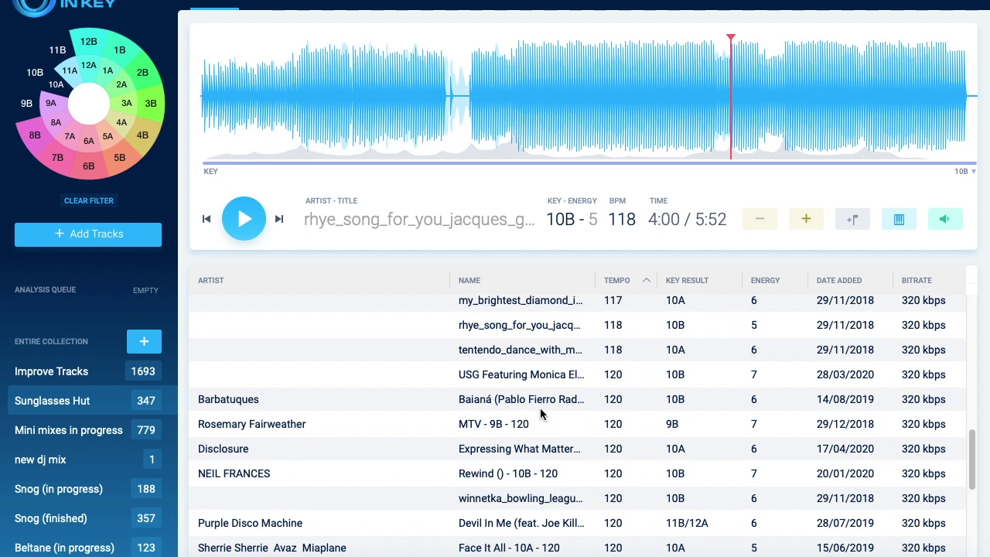
pyautogui.click(506, 326)
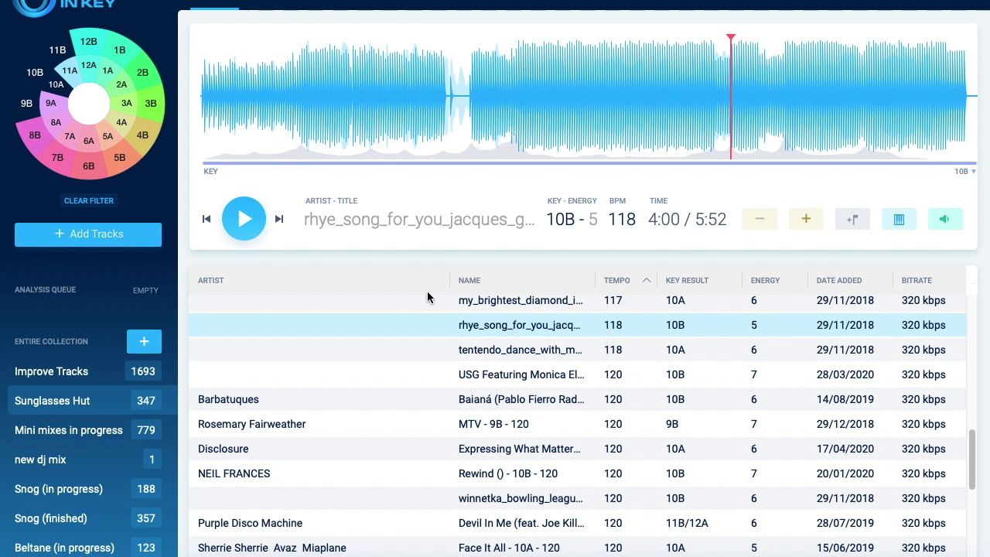
pyautogui.click(242, 217)
pyautogui.click(279, 109)
pyautogui.click(244, 220)
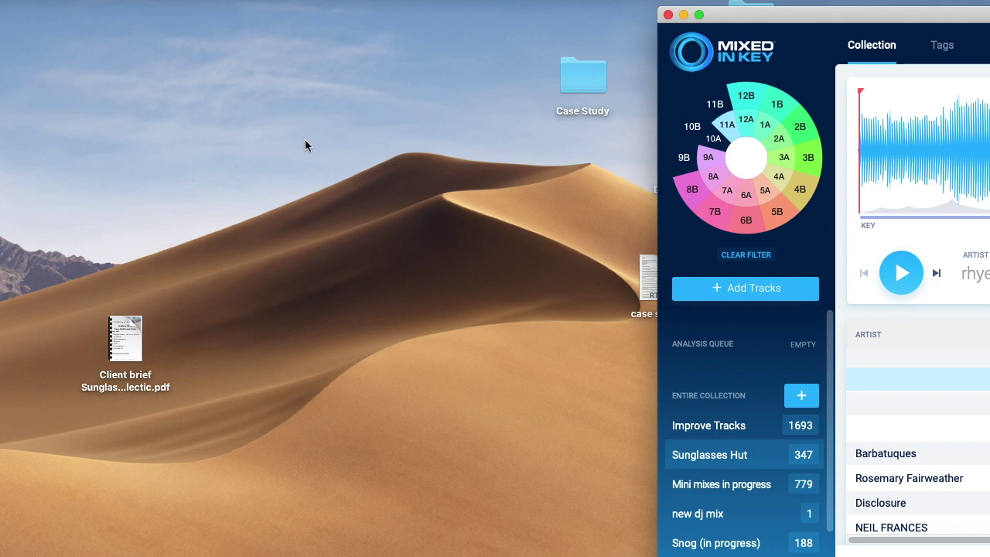
# - Return to Ableton Live and move the track holding the rhye_song_for_you clip directly below 5 Audio
pyautogui.press('super+Tab')
pyautogui.click(221, 268)
pyautogui.press('super+z')
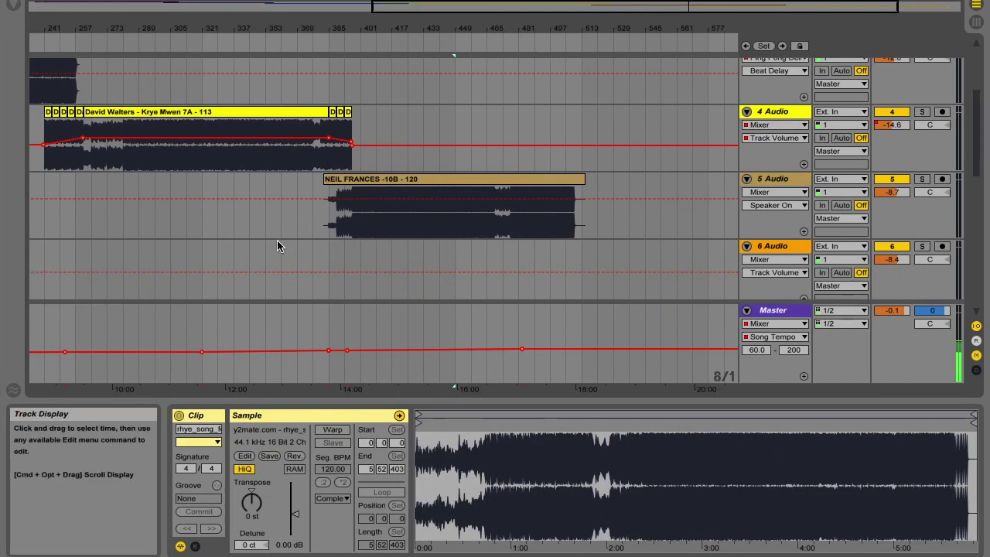
pyautogui.scroll(-4, 775, 250)
pyautogui.click(776, 272)
pyautogui.moveTo(775, 273); pyautogui.dragTo(773, 154)
pyautogui.scroll(2, 748, 149)
pyautogui.scroll(-1, 747, 147)
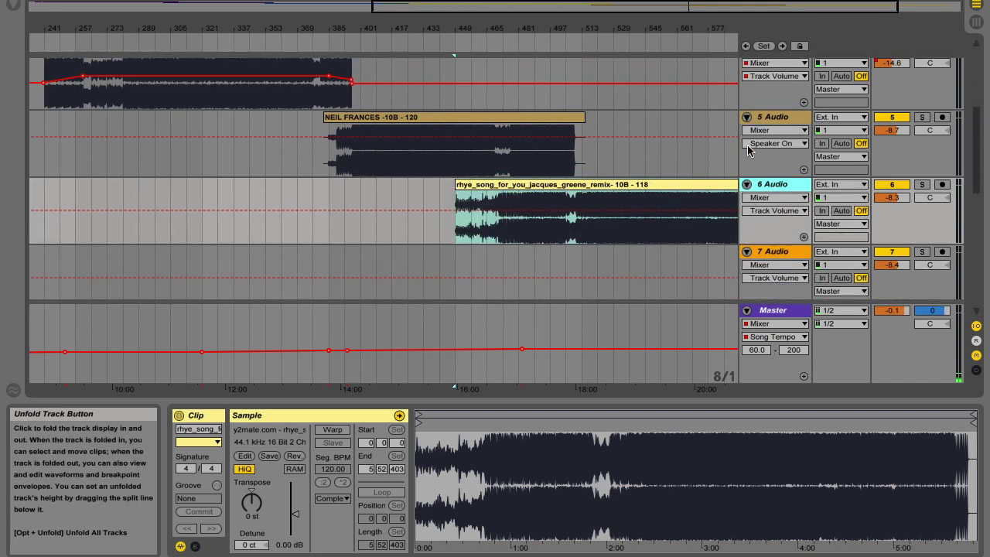
# - Move the rhye_song_for_you clip to about bar 513, slightly overlapping the end of the NEIL FRANCES clip
pyautogui.moveTo(541, 29); pyautogui.dragTo(472, 29)
pyautogui.moveTo(449, 185); pyautogui.dragTo(568, 202)
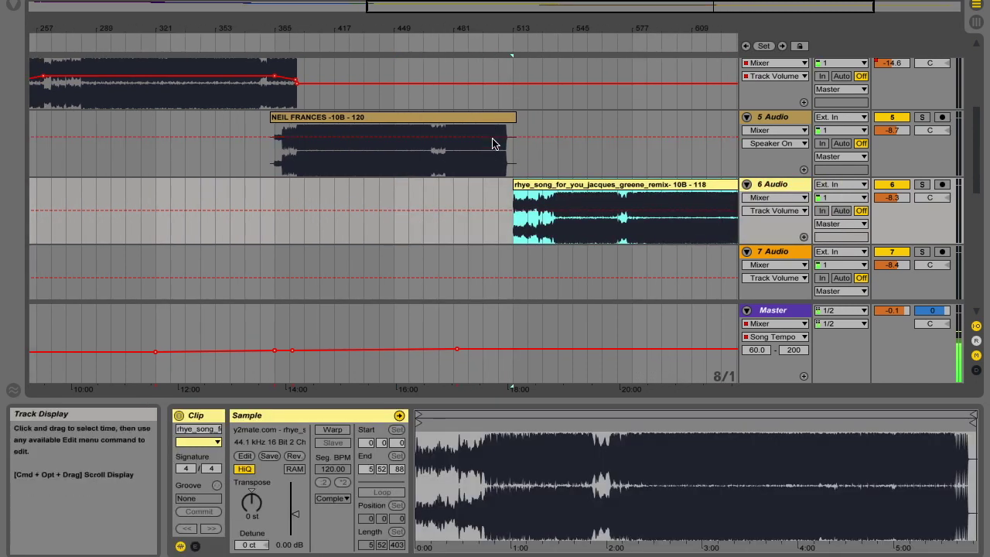
pyautogui.moveTo(487, 31); pyautogui.dragTo(487, 54)
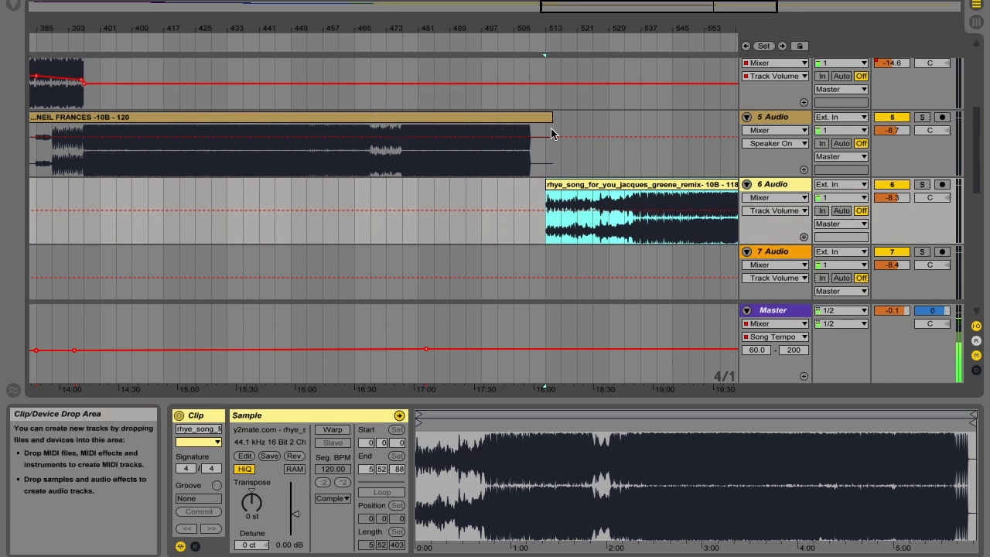
pyautogui.moveTo(402, 20); pyautogui.dragTo(410, 60)
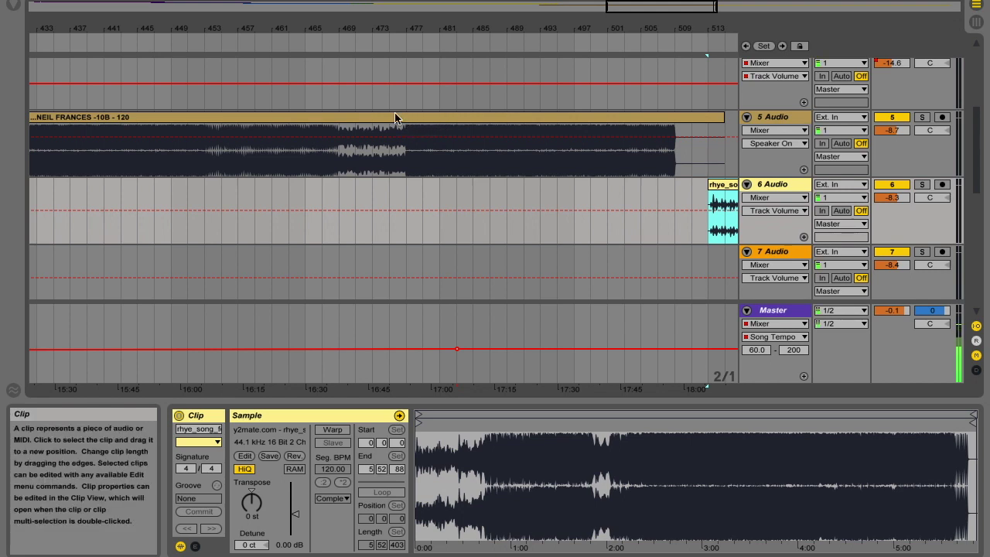
pyautogui.moveTo(421, 35)
pyautogui.mouseDown()
pyautogui.moveTo(421, 19)
pyautogui.moveTo(426, 26)
pyautogui.mouseUp()
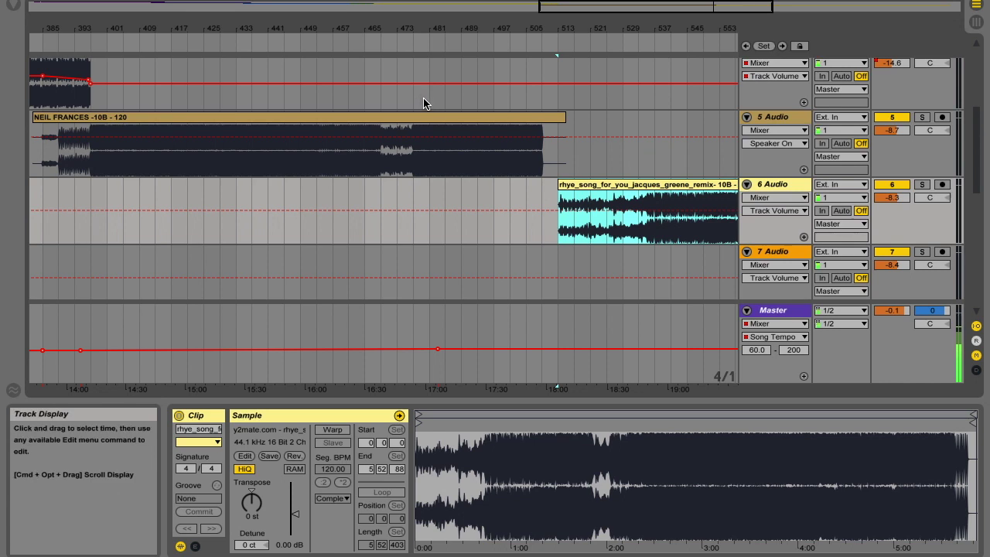
# - Select the entire arrangement and shift all clips and automation about four bars later
pyautogui.press('super+a')
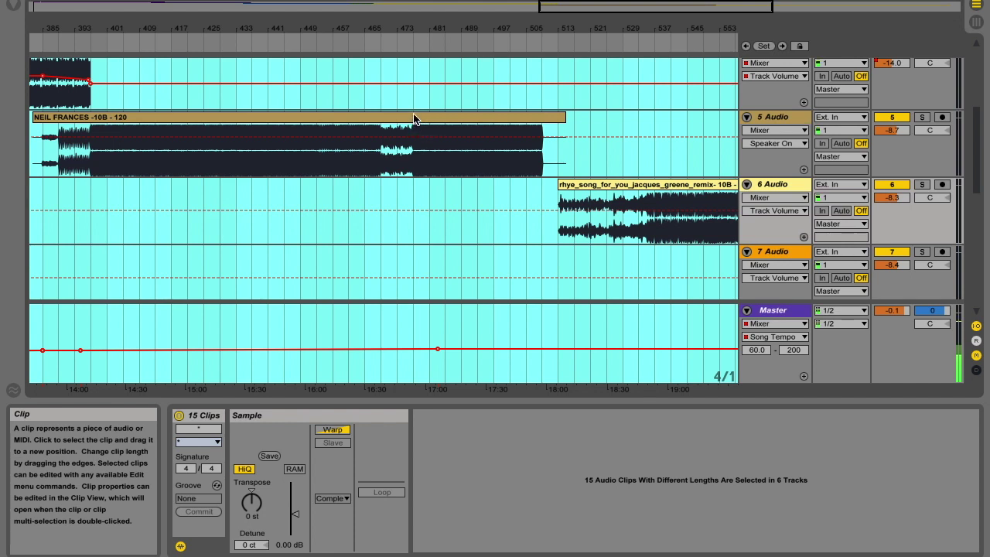
pyautogui.moveTo(415, 122); pyautogui.dragTo(430, 124)
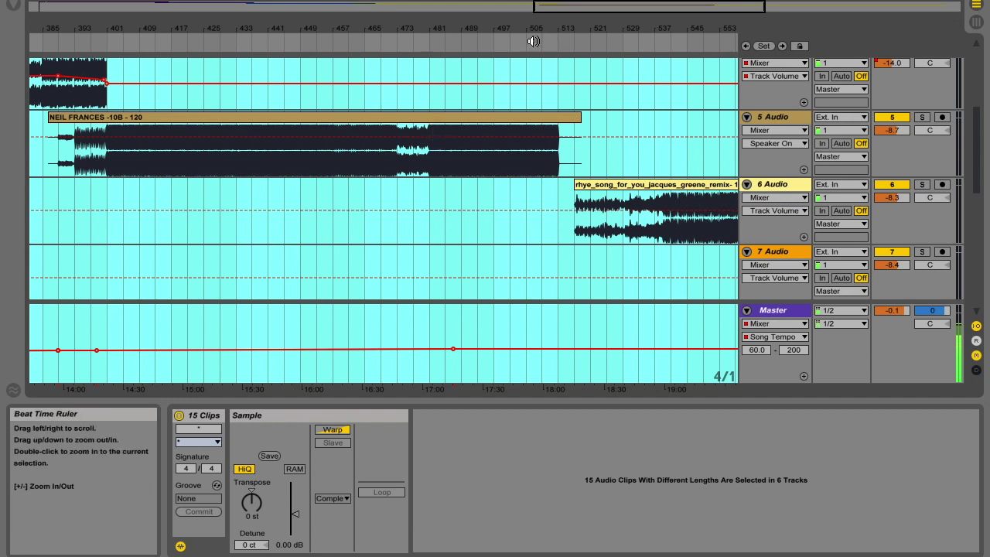
pyautogui.moveTo(512, 31); pyautogui.dragTo(535, 26)
pyautogui.scroll(5, 40, 104)
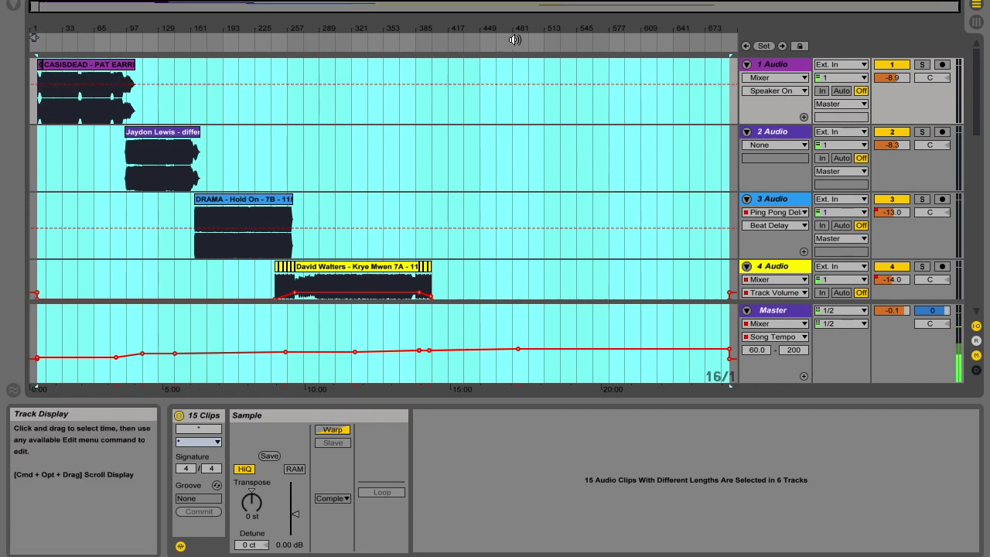
pyautogui.scroll(-5, 507, 182)
pyautogui.scroll(-3, 507, 181)
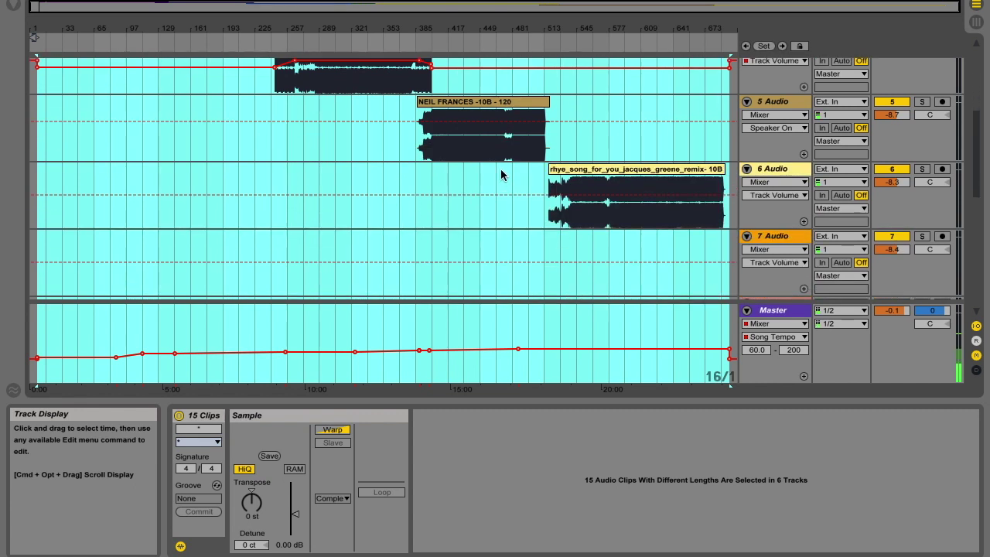
# - Play the mix from about bar 503 and listen to the ending of the NEIL FRANCES clip
pyautogui.moveTo(648, 28); pyautogui.dragTo(648, 48)
pyautogui.moveTo(421, 28); pyautogui.dragTo(430, 162)
pyautogui.click(431, 171)
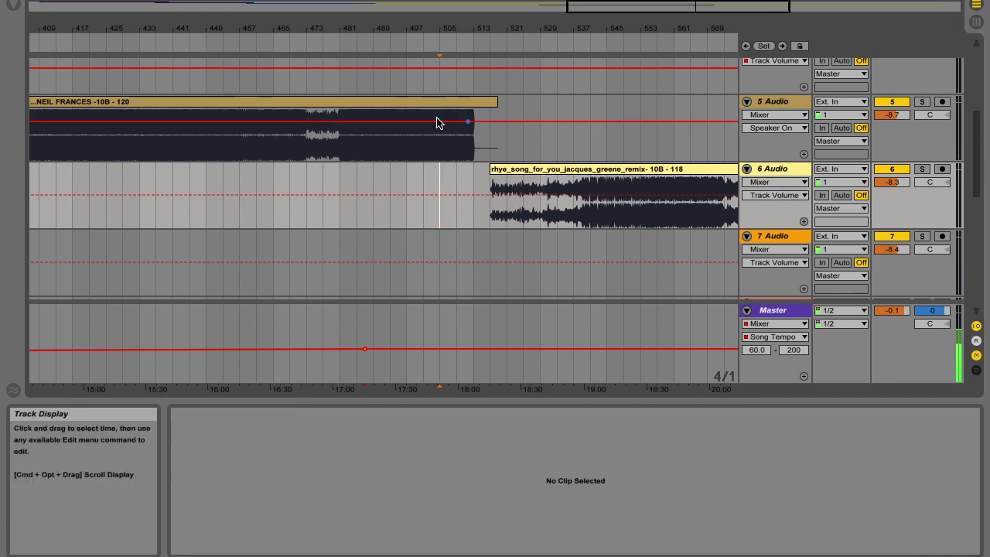
pyautogui.moveTo(469, 26); pyautogui.dragTo(303, 146)
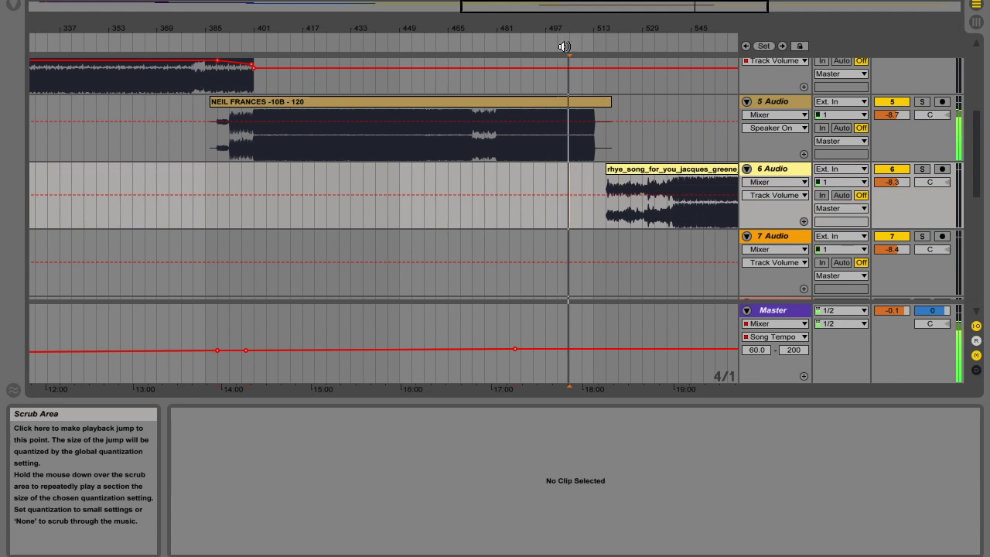
pyautogui.moveTo(605, 21); pyautogui.dragTo(608, 21)
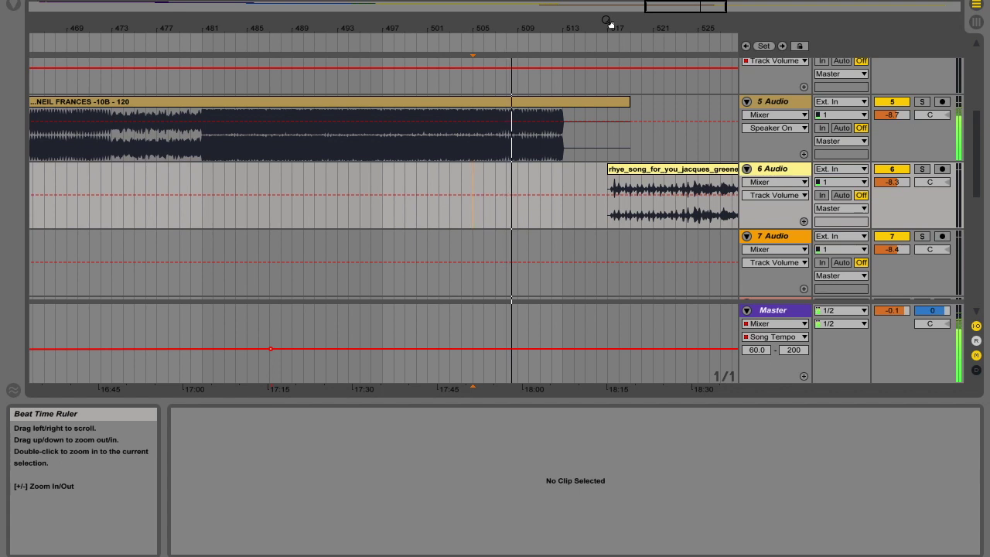
pyautogui.click(560, 77)
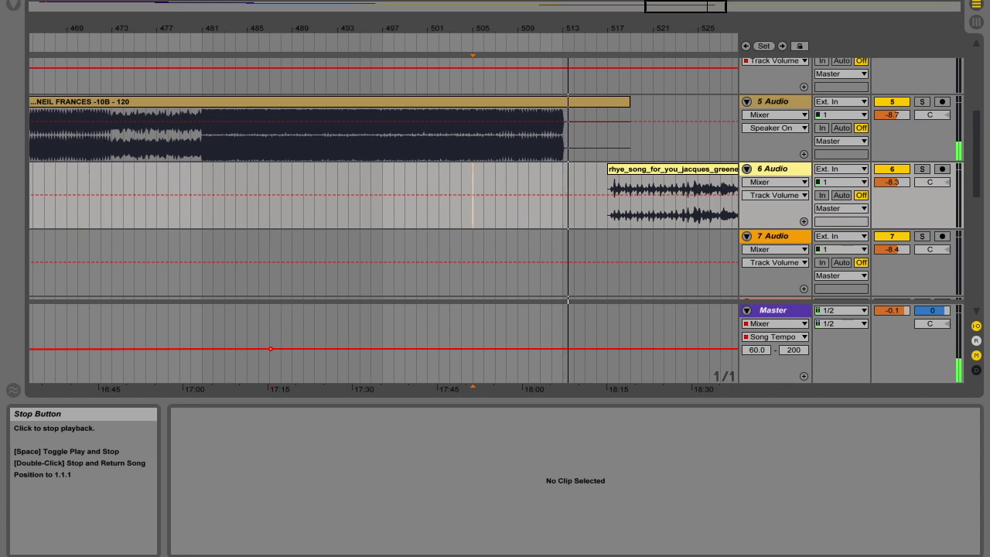
pyautogui.moveTo(438, 27); pyautogui.dragTo(551, 90)
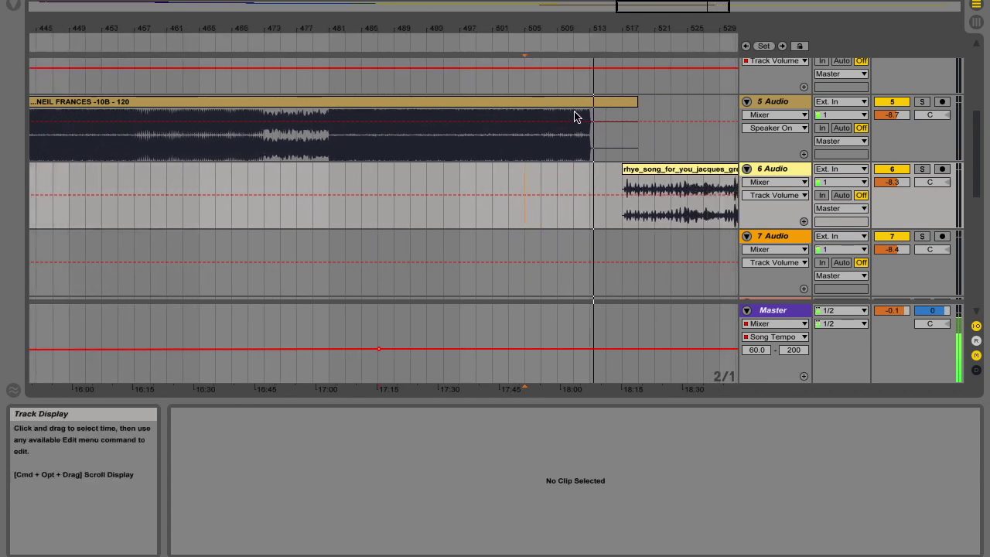
pyautogui.click(574, 117)
pyautogui.click(580, 121)
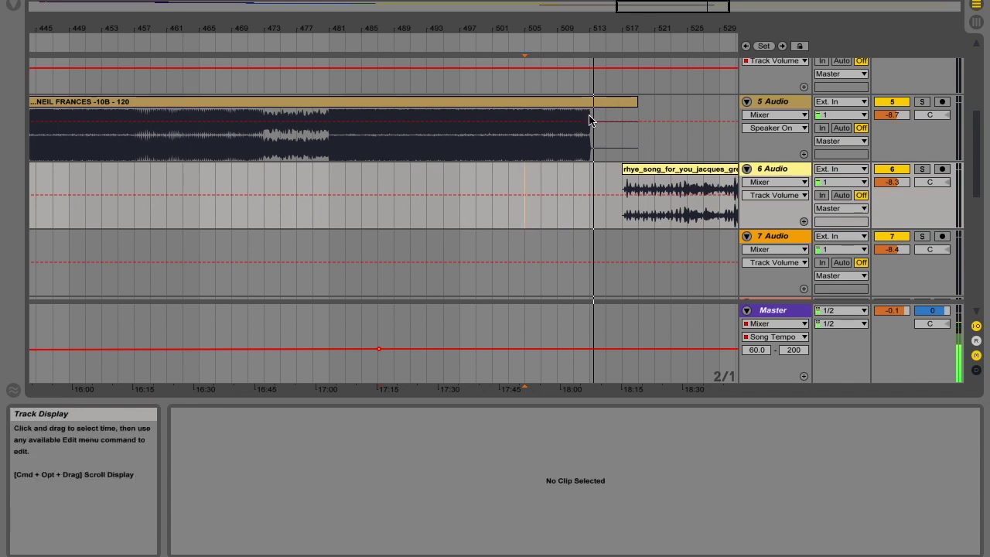
# - Copy the NEIL FRANCES intro section from about bar 393 to 401 onto the song's ending at bar 513
pyautogui.moveTo(603, 35); pyautogui.dragTo(603, 17)
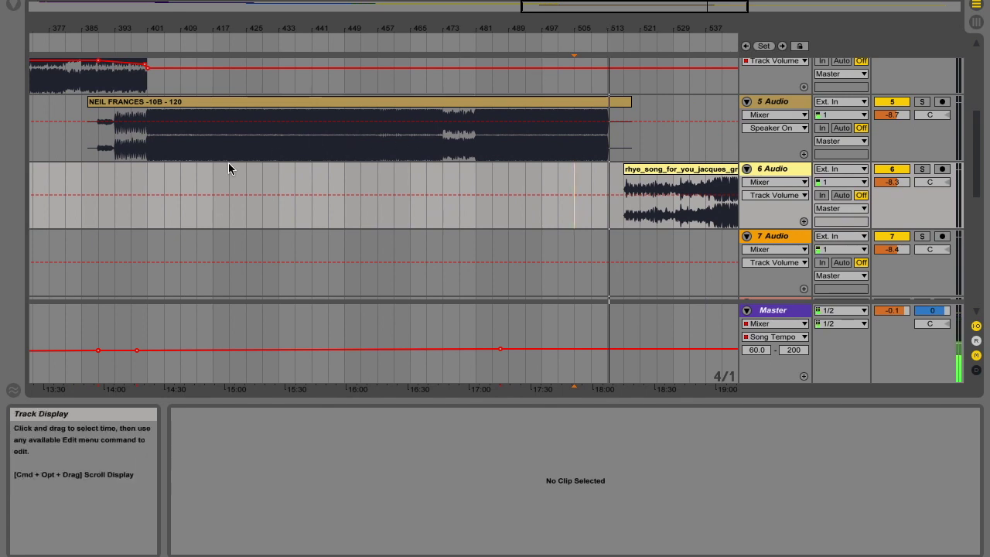
pyautogui.moveTo(114, 164); pyautogui.dragTo(133, 114)
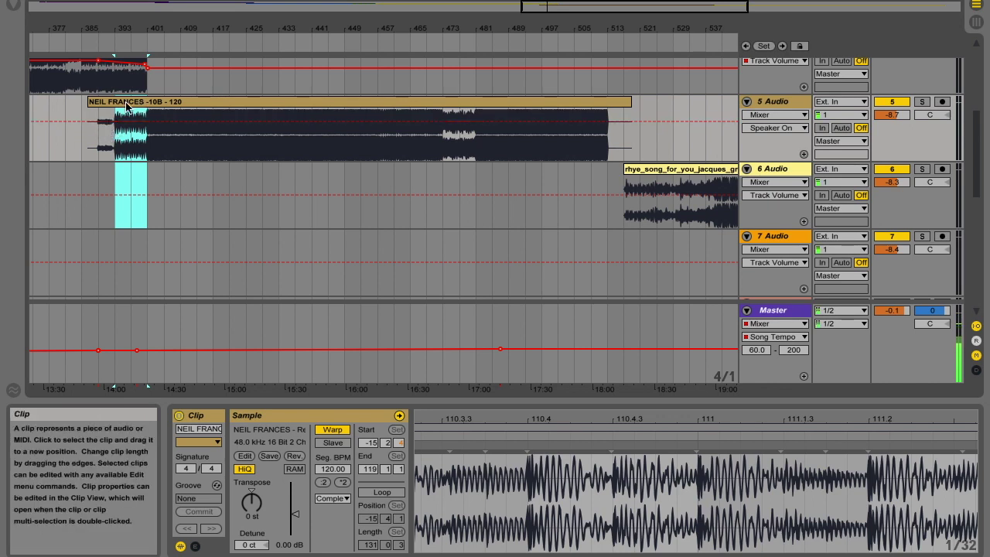
pyautogui.moveTo(133, 108); pyautogui.dragTo(622, 109)
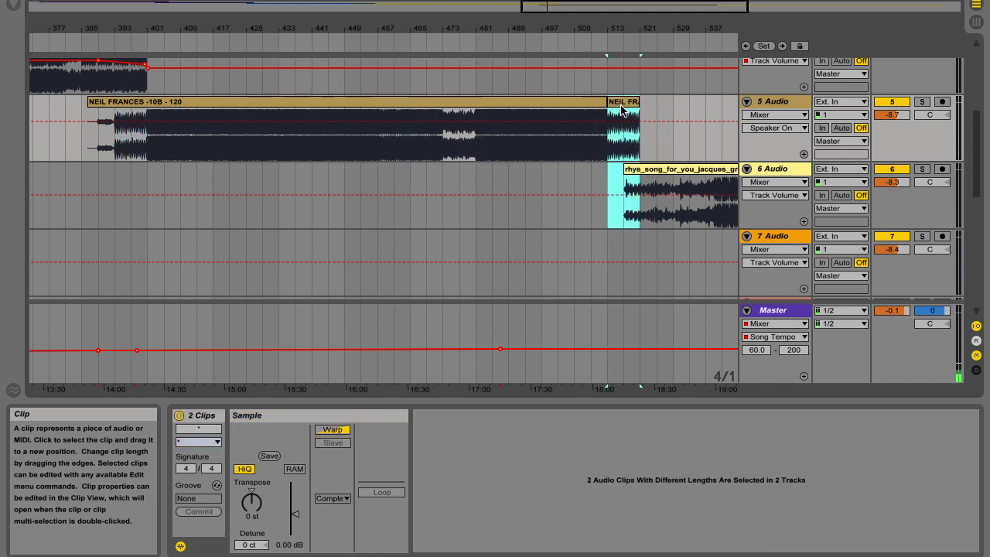
pyautogui.click(622, 109)
# - Deactivate track 6 and trim the start of the main NEIL FRANCES clip to about bar 389
pyautogui.moveTo(619, 26); pyautogui.dragTo(545, 49)
pyautogui.click(892, 169)
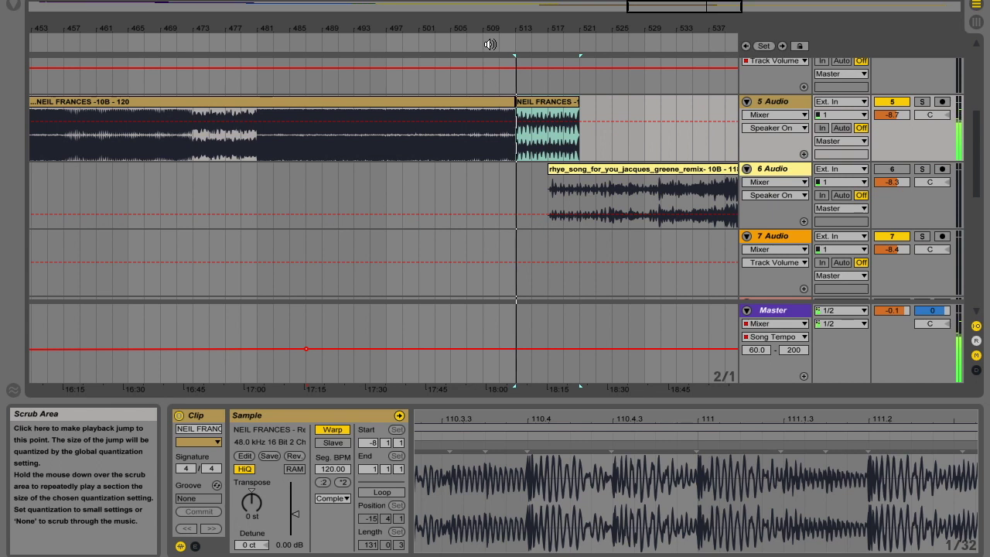
pyautogui.moveTo(542, 28)
pyautogui.mouseDown()
pyautogui.moveTo(596, 18)
pyautogui.moveTo(586, 31)
pyautogui.moveTo(537, 29)
pyautogui.moveTo(531, 42)
pyautogui.mouseUp()
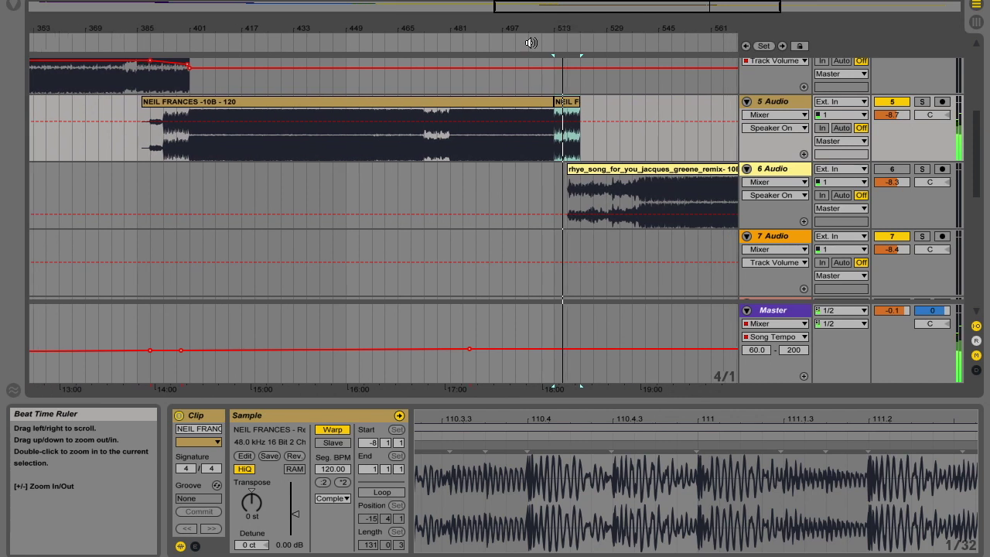
pyautogui.click(145, 103)
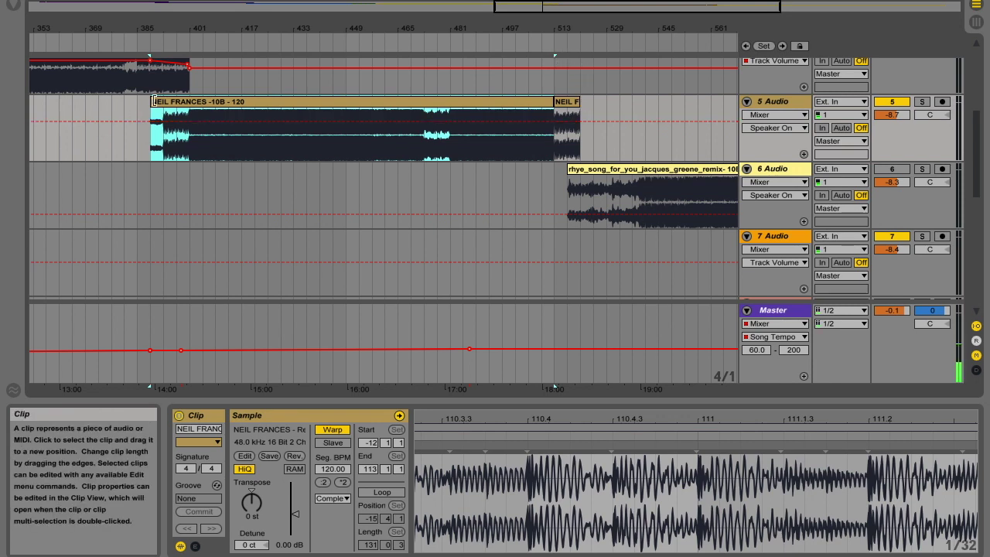
# - Align the start of the rhye_song_for_you clip with the copied NEIL FRANCES section at bar 513 and enable warping on it
pyautogui.moveTo(573, 27); pyautogui.dragTo(573, 85)
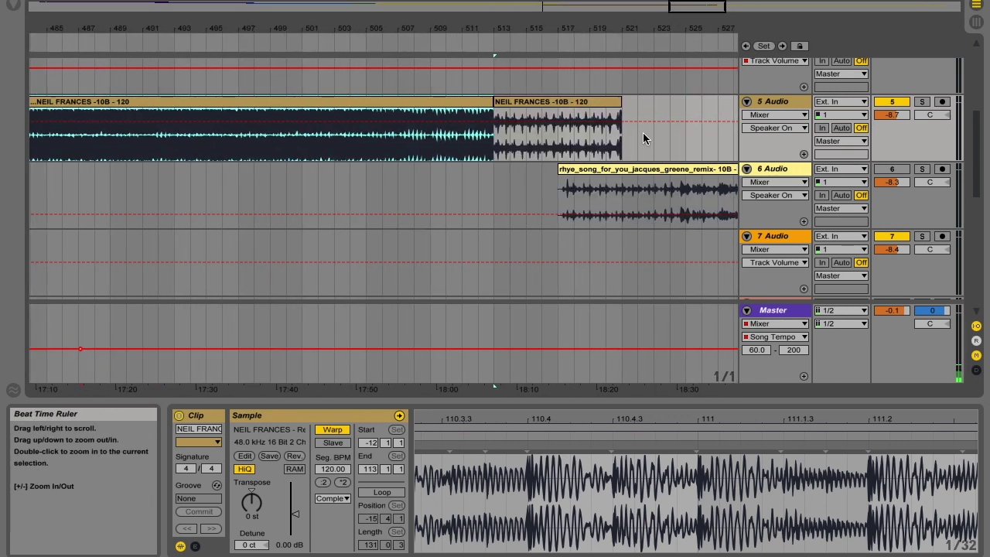
pyautogui.moveTo(675, 169); pyautogui.dragTo(611, 169)
pyautogui.click(332, 429)
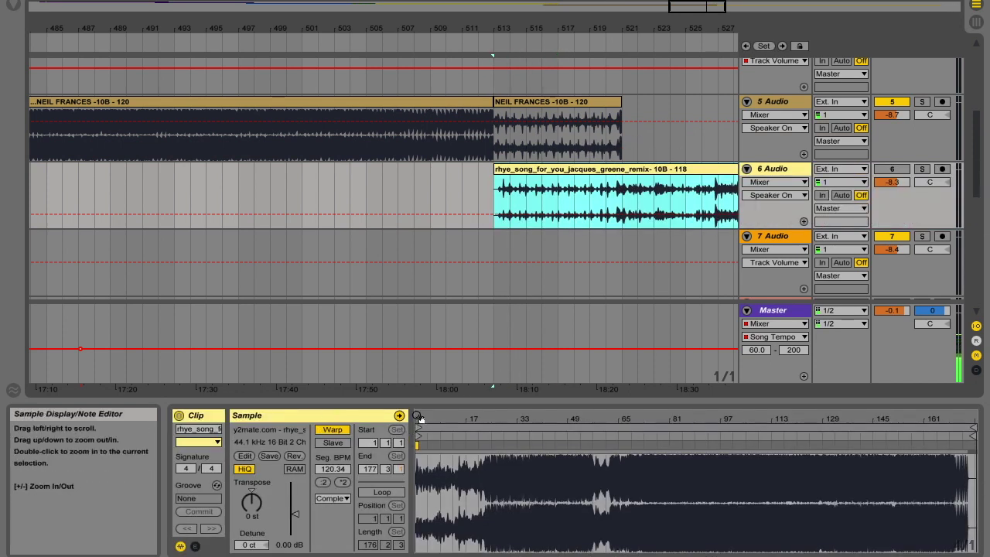
# - With track 5 muted and track 6 active, place the rhye_song_for_you clip's start marker on the strong transient just after 14.4
pyautogui.doubleClick(418, 417)
pyautogui.moveTo(420, 435)
pyautogui.mouseDown()
pyautogui.moveTo(645, 441)
pyautogui.moveTo(641, 428)
pyautogui.moveTo(557, 440)
pyautogui.mouseUp()
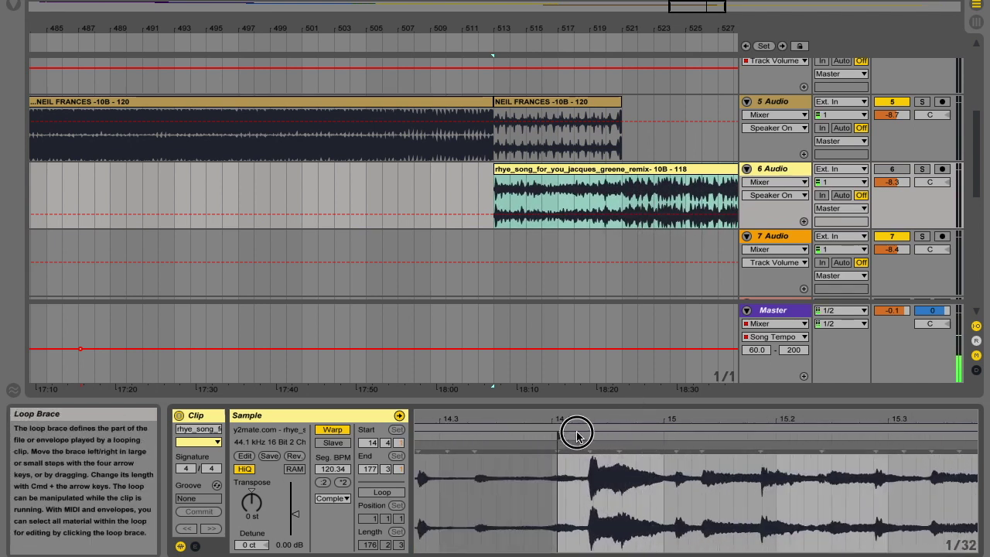
pyautogui.click(892, 101)
pyautogui.press('space')
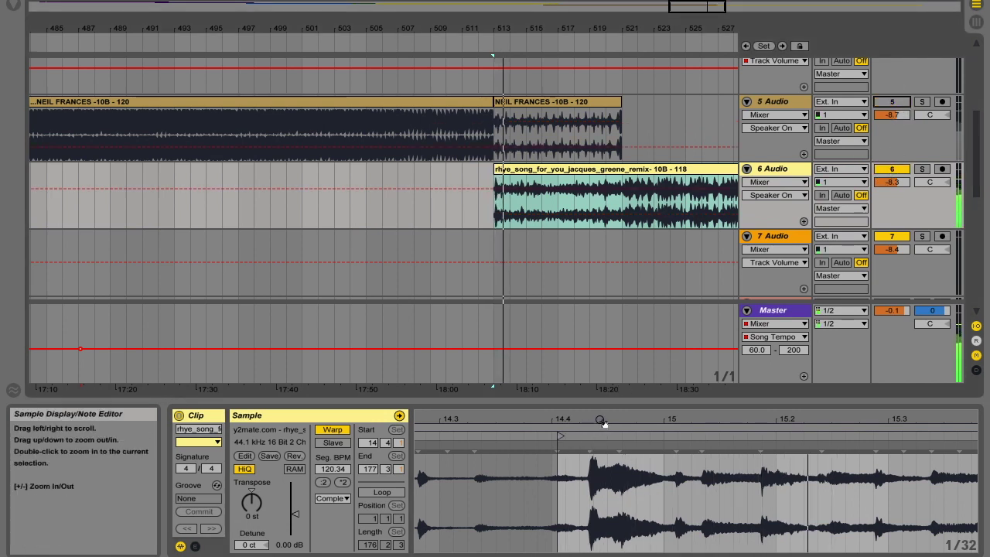
pyautogui.moveTo(593, 425)
pyautogui.mouseDown()
pyautogui.moveTo(592, 440)
pyautogui.moveTo(570, 432)
pyautogui.moveTo(551, 441)
pyautogui.moveTo(564, 430)
pyautogui.moveTo(573, 436)
pyautogui.mouseUp()
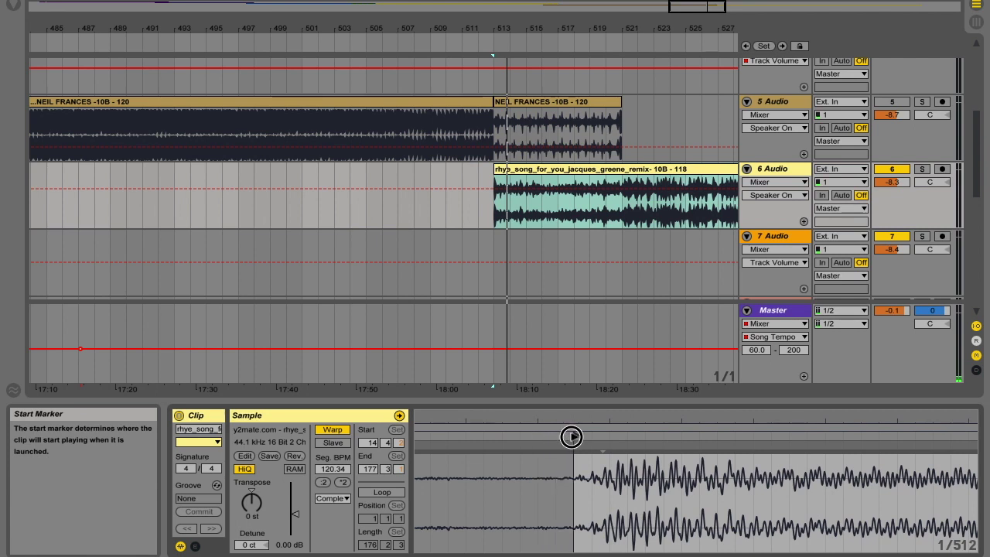
# - Set 1.1.1 at the start marker's transient and warp the rhye_song_for_you sample from there
pyautogui.rightClick(570, 442)
pyautogui.click(616, 261)
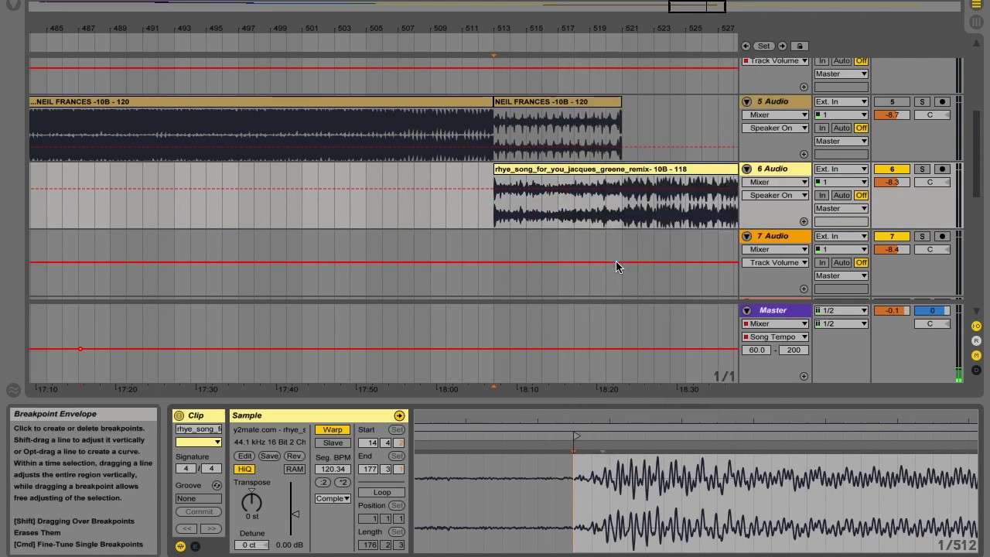
pyautogui.rightClick(573, 448)
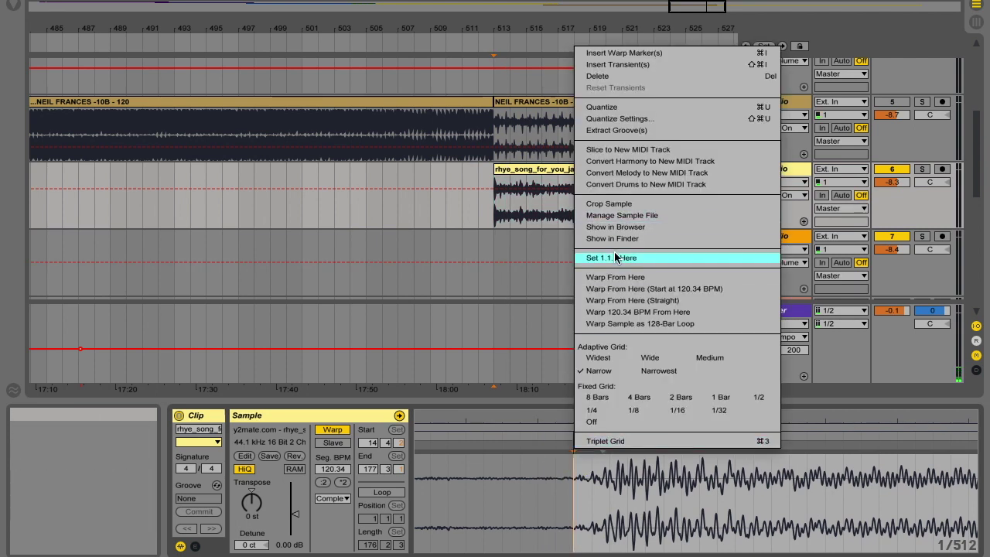
pyautogui.click(611, 261)
pyautogui.rightClick(574, 448)
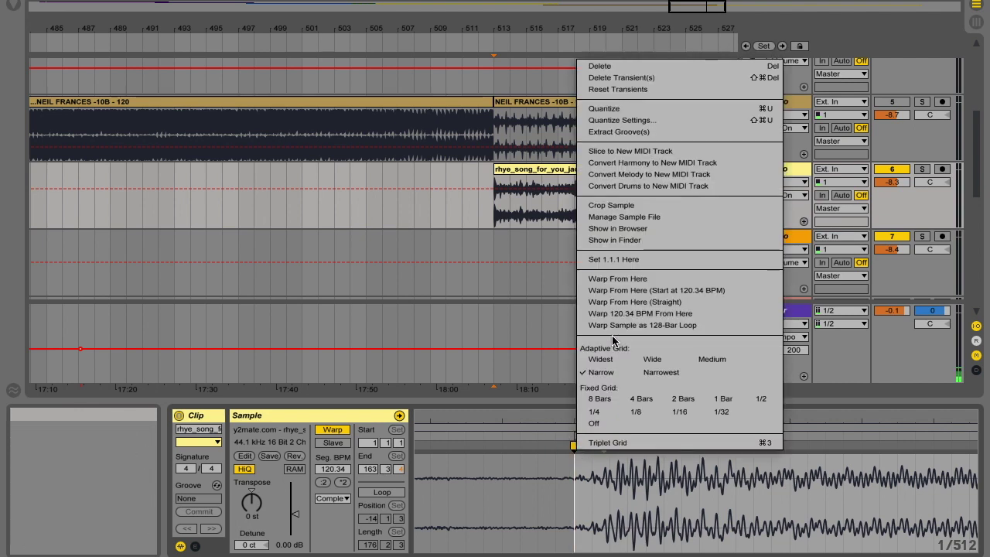
pyautogui.click(615, 282)
# - Play the rhye_song_for_you clip and add warp markers on the beats at bars 17 and 49
pyautogui.moveTo(607, 417)
pyautogui.mouseDown()
pyautogui.moveTo(634, 433)
pyautogui.moveTo(658, 421)
pyautogui.moveTo(624, 427)
pyautogui.moveTo(623, 412)
pyautogui.moveTo(597, 424)
pyautogui.moveTo(601, 416)
pyautogui.moveTo(607, 441)
pyautogui.moveTo(617, 413)
pyautogui.moveTo(639, 433)
pyautogui.moveTo(632, 420)
pyautogui.moveTo(611, 430)
pyautogui.moveTo(576, 464)
pyautogui.mouseUp()
pyautogui.press('space')
pyautogui.doubleClick(586, 447)
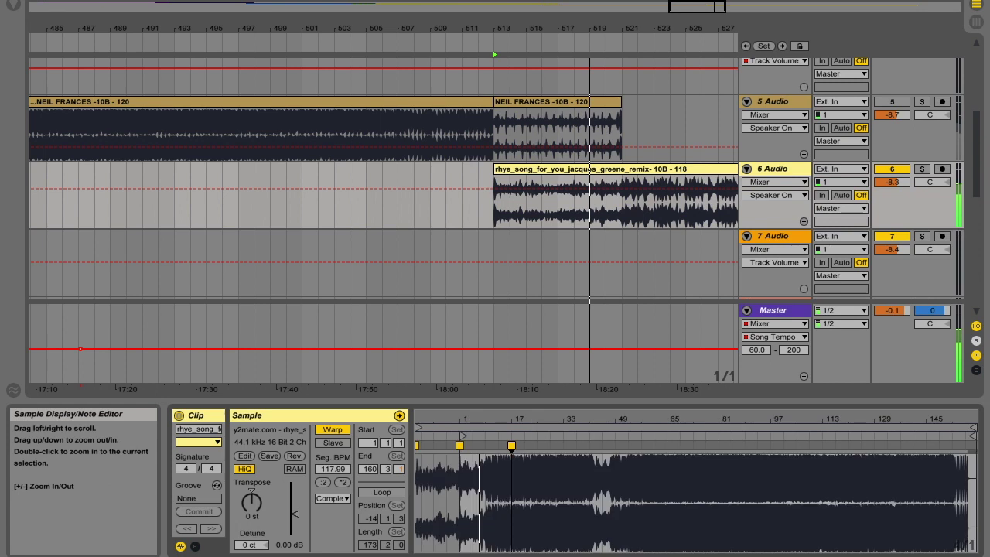
pyautogui.doubleClick(569, 415)
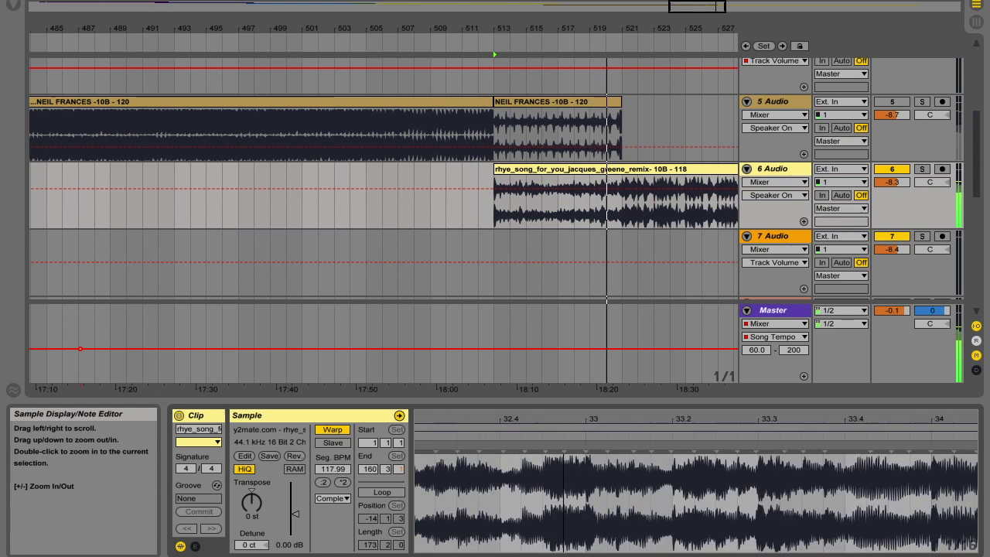
pyautogui.moveTo(601, 415); pyautogui.dragTo(641, 420)
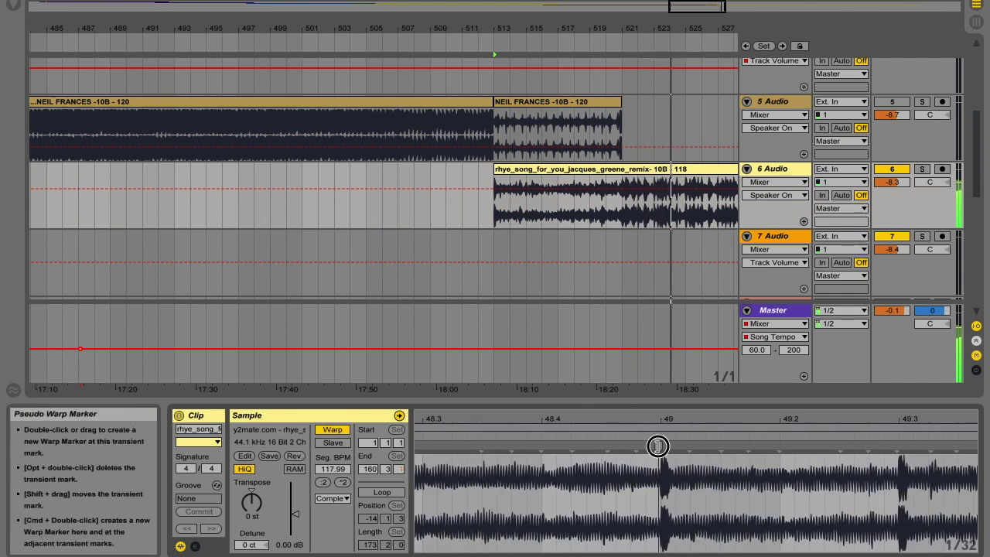
pyautogui.doubleClick(657, 446)
# - Add warp markers on the beats at bars 97 and 153 of the sample and listen to its ending
pyautogui.moveTo(664, 412); pyautogui.dragTo(700, 417)
pyautogui.moveTo(772, 416); pyautogui.dragTo(721, 446)
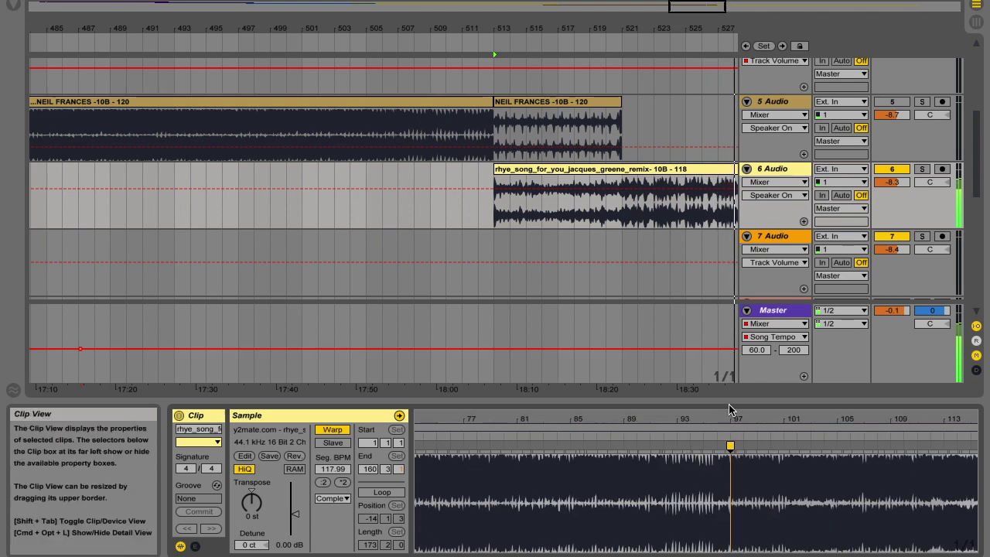
pyautogui.moveTo(805, 434); pyautogui.dragTo(804, 419)
pyautogui.moveTo(959, 415); pyautogui.dragTo(825, 409)
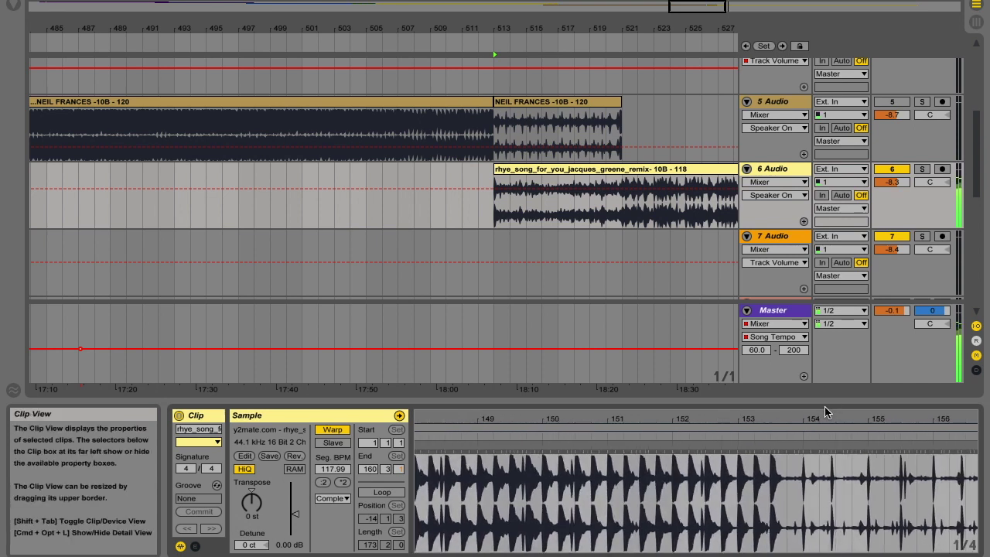
pyautogui.moveTo(744, 416)
pyautogui.mouseDown()
pyautogui.moveTo(743, 437)
pyautogui.moveTo(751, 405)
pyautogui.mouseUp()
pyautogui.doubleClick(739, 449)
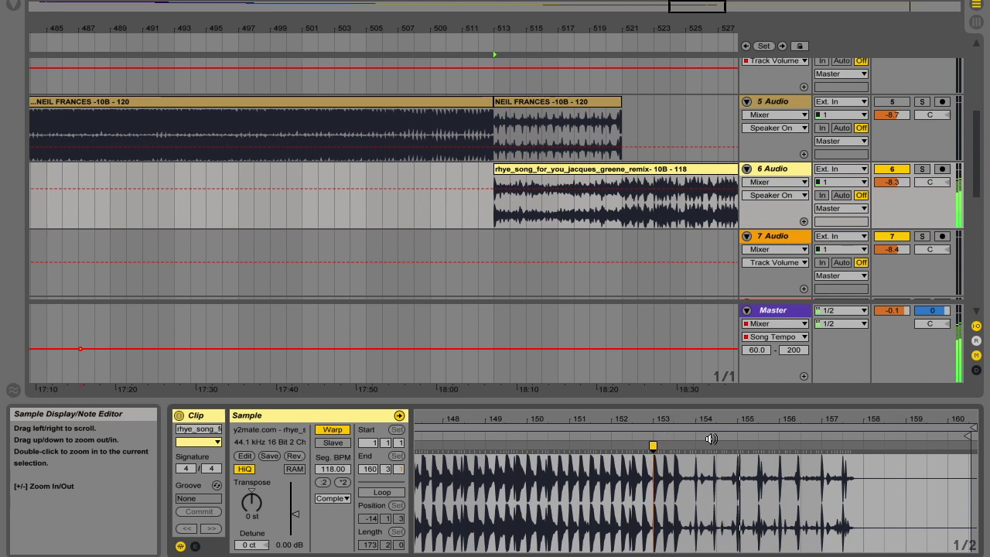
pyautogui.moveTo(793, 421)
pyautogui.mouseDown()
pyautogui.moveTo(793, 472)
pyautogui.moveTo(793, 422)
pyautogui.mouseUp()
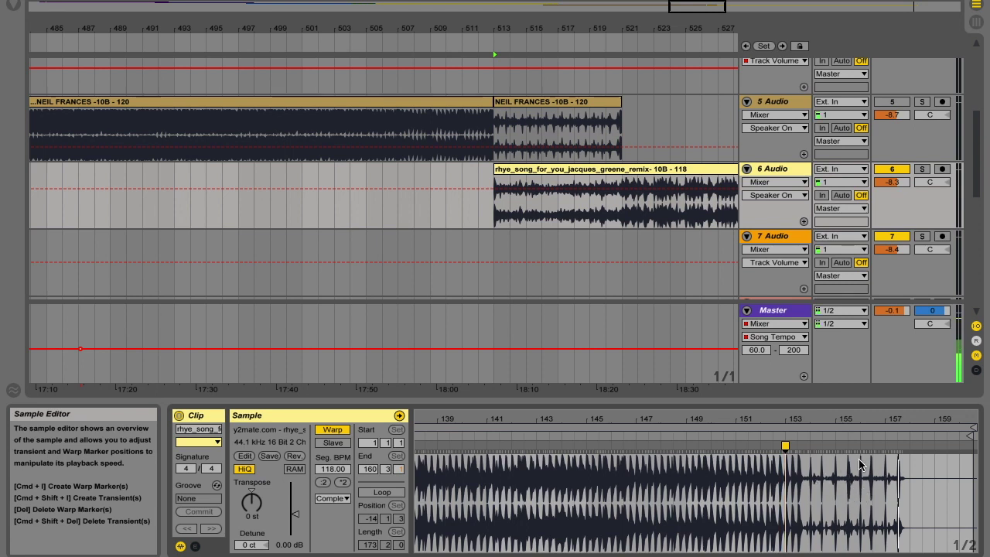
# - Try the clip's start marker on the opening beats around -14.2 to -14.4, play it, and return the marker to bar 1
pyautogui.moveTo(794, 427); pyautogui.dragTo(782, 324)
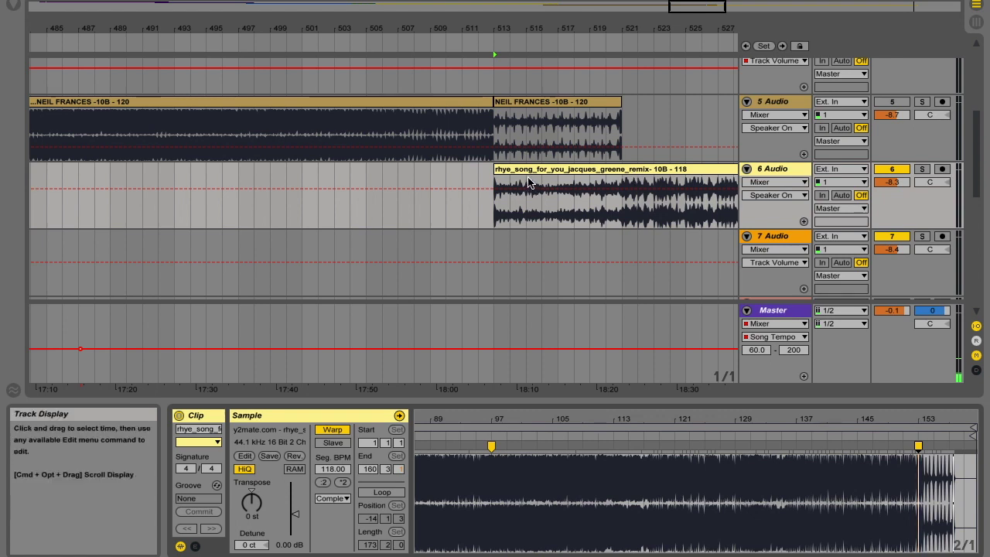
pyautogui.moveTo(503, 464)
pyautogui.mouseDown()
pyautogui.moveTo(750, 464)
pyautogui.moveTo(751, 449)
pyautogui.mouseUp()
pyautogui.moveTo(442, 441); pyautogui.dragTo(444, 480)
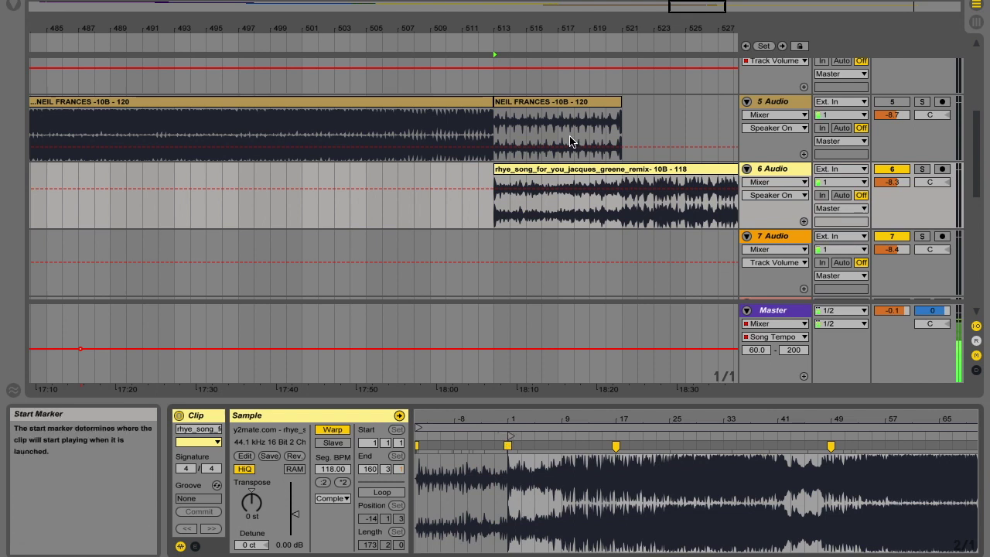
pyautogui.moveTo(514, 432)
pyautogui.mouseDown()
pyautogui.moveTo(422, 431)
pyautogui.moveTo(418, 416)
pyautogui.mouseUp()
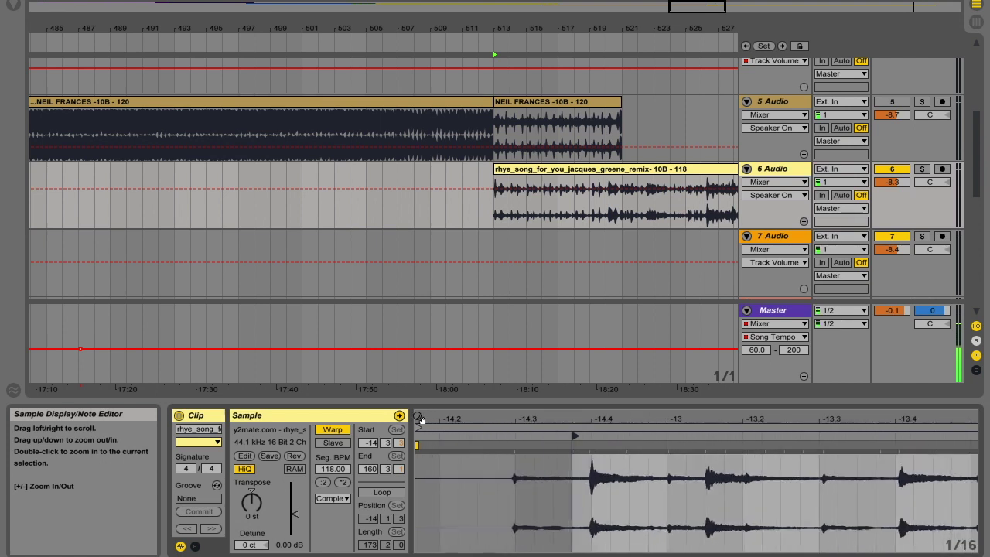
pyautogui.moveTo(574, 436)
pyautogui.mouseDown()
pyautogui.moveTo(518, 438)
pyautogui.moveTo(594, 438)
pyautogui.mouseUp()
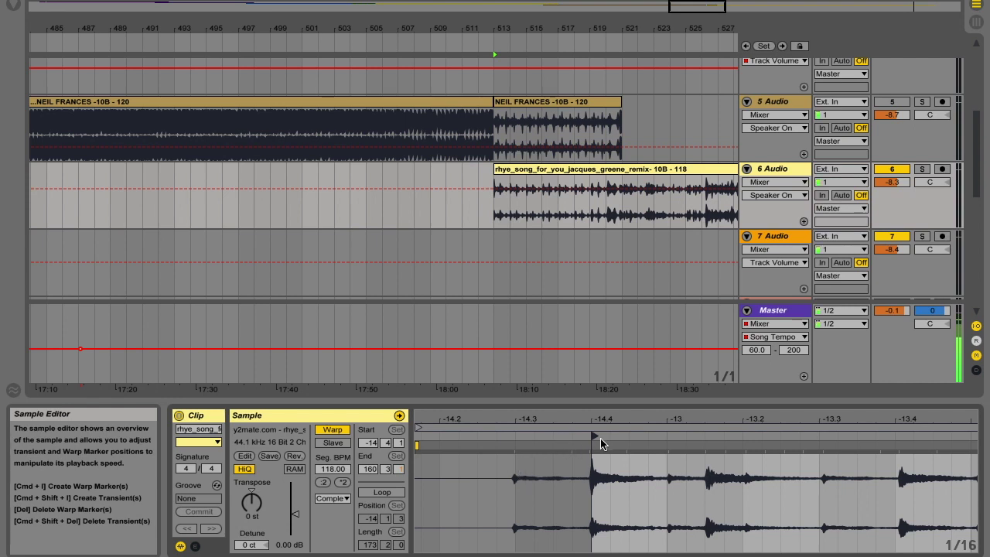
pyautogui.moveTo(594, 438); pyautogui.dragTo(481, 448)
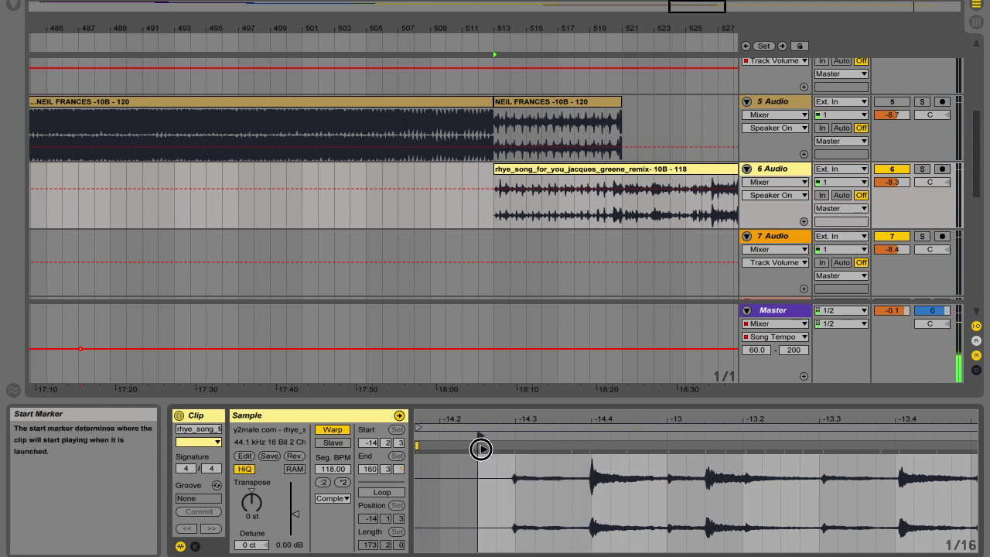
pyautogui.press('space')
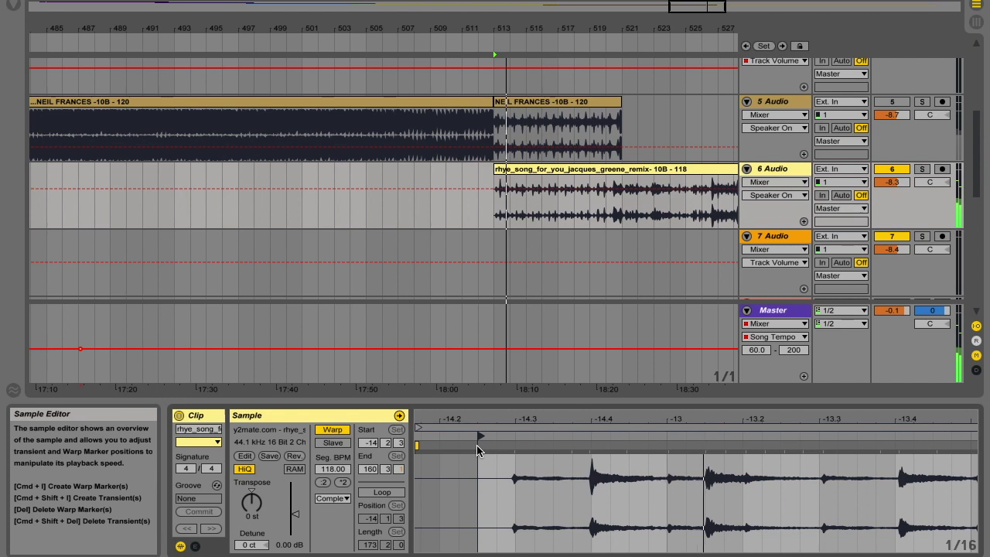
pyautogui.moveTo(516, 421); pyautogui.dragTo(517, 400)
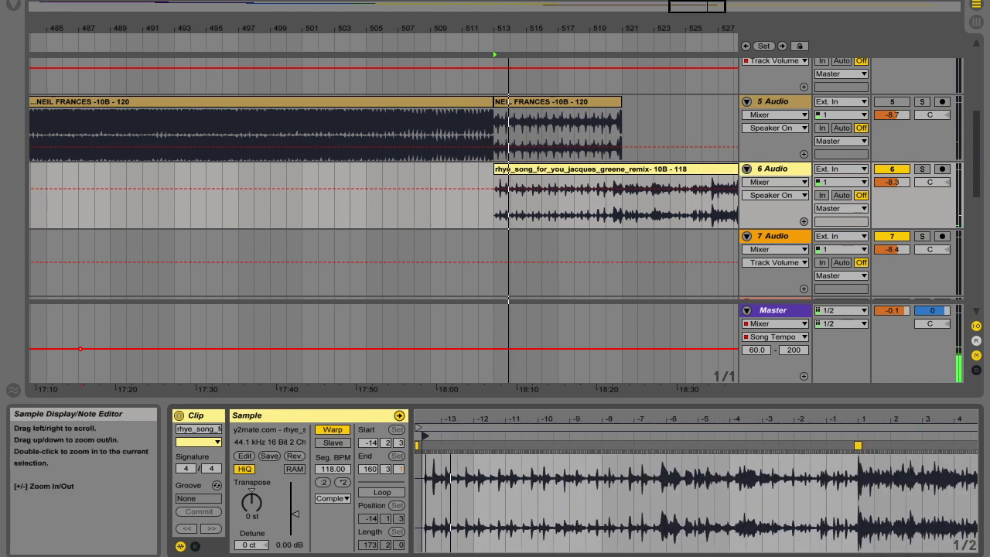
pyautogui.moveTo(419, 427); pyautogui.dragTo(853, 443)
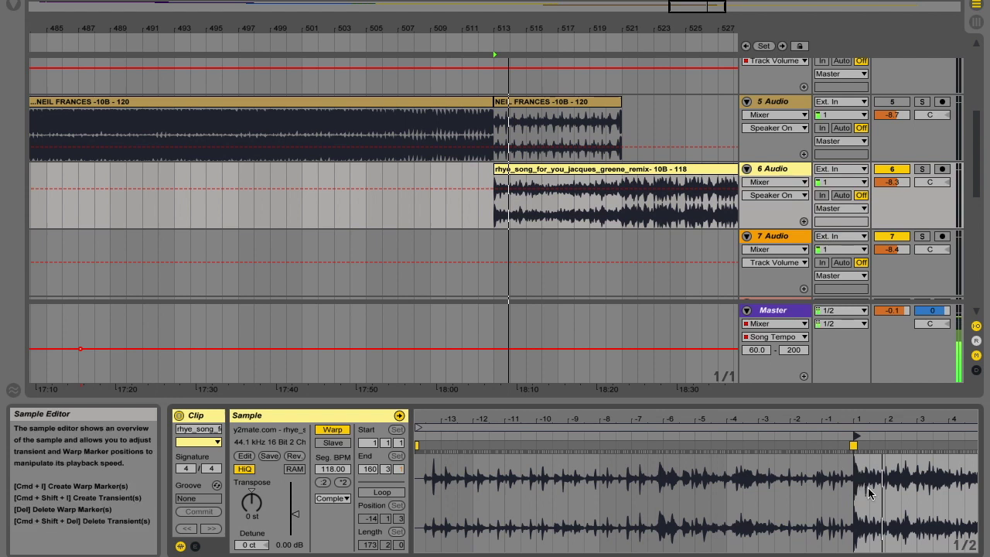
# - Make the rhye clip begin at -8.1.1 on bar 513, with its bar 1 at bar 521, and play it together with track 5
pyautogui.moveTo(860, 421); pyautogui.dragTo(843, 468)
pyautogui.moveTo(541, 174); pyautogui.dragTo(489, 174)
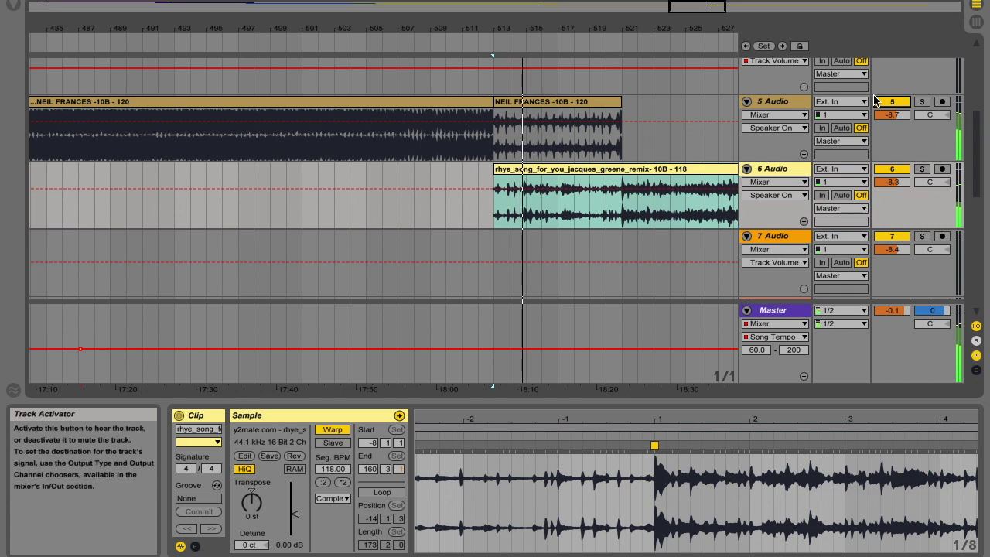
pyautogui.moveTo(541, 419); pyautogui.dragTo(523, 461)
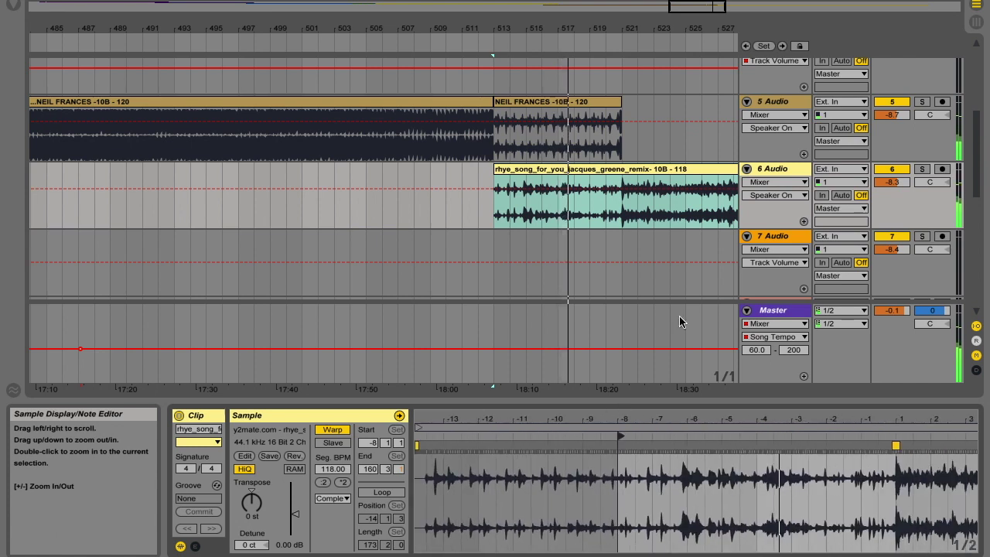
# - Mute track 5, move the rhye clip's start marker to the quiet transient just before -14.3, and set 1.1.1 there
pyautogui.click(890, 102)
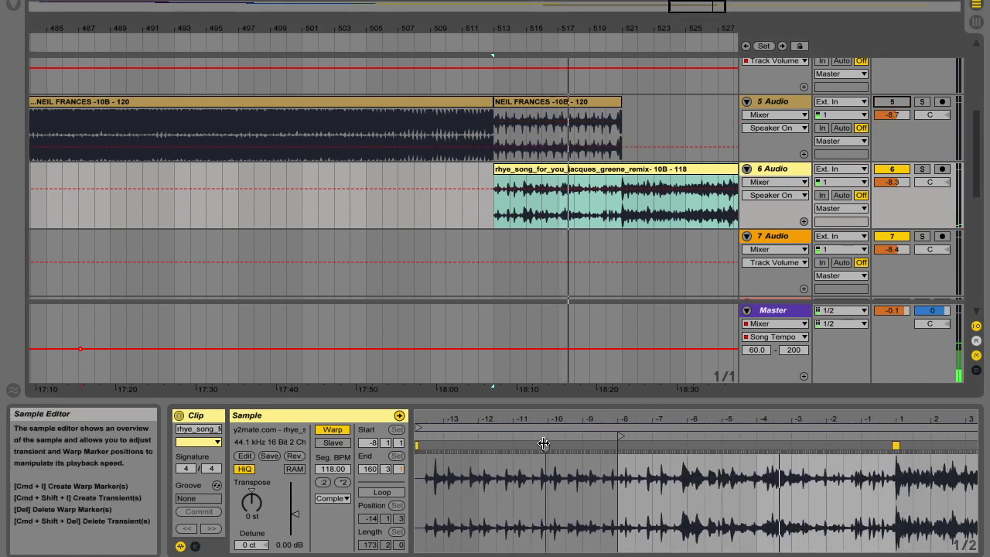
pyautogui.moveTo(558, 415); pyautogui.dragTo(558, 422)
pyautogui.moveTo(624, 438); pyautogui.dragTo(429, 451)
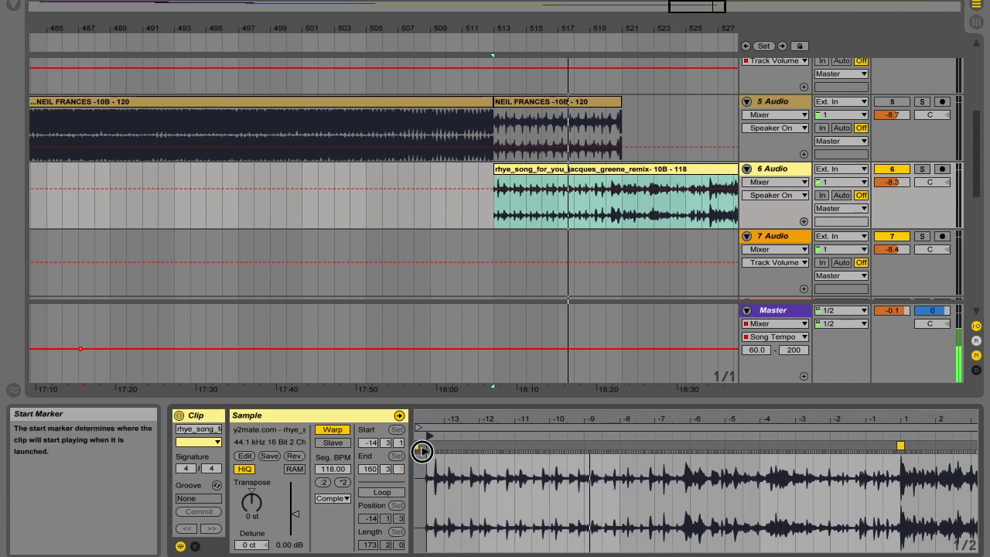
pyautogui.moveTo(589, 422)
pyautogui.mouseDown()
pyautogui.moveTo(544, 413)
pyautogui.moveTo(642, 422)
pyautogui.moveTo(597, 437)
pyautogui.moveTo(596, 420)
pyautogui.moveTo(568, 436)
pyautogui.mouseUp()
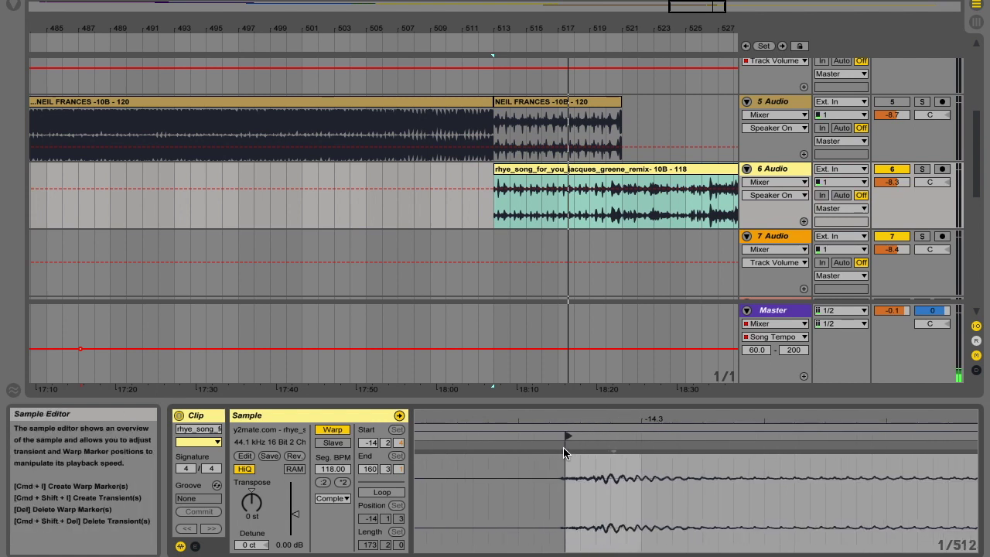
pyautogui.rightClick(563, 447)
pyautogui.click(615, 258)
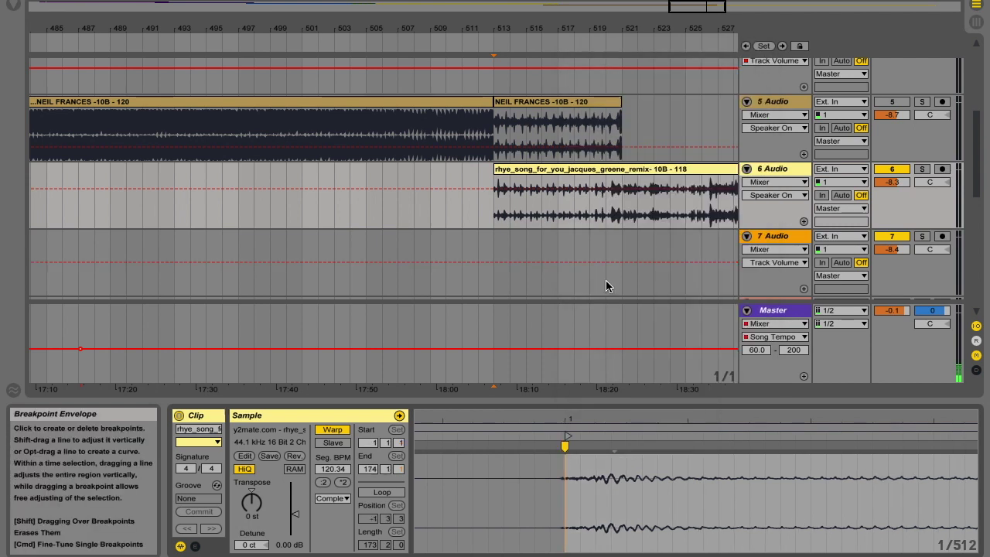
# - Play the rhye clip from bar 513 and reactivate track 5 to hear both tracks together
pyautogui.press('space')
pyautogui.click(565, 441)
pyautogui.moveTo(571, 424)
pyautogui.mouseDown()
pyautogui.moveTo(570, 460)
pyautogui.moveTo(567, 410)
pyautogui.mouseUp()
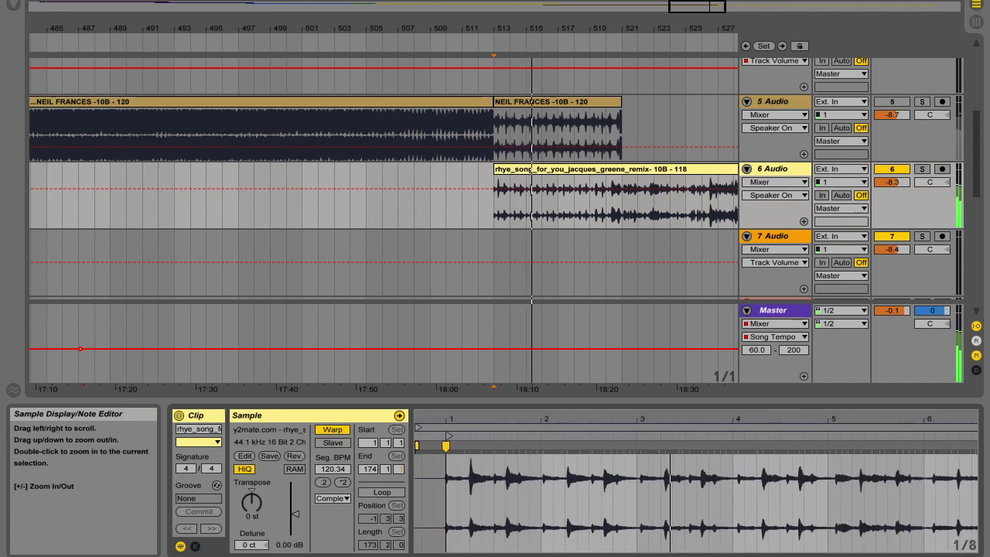
pyautogui.click(891, 102)
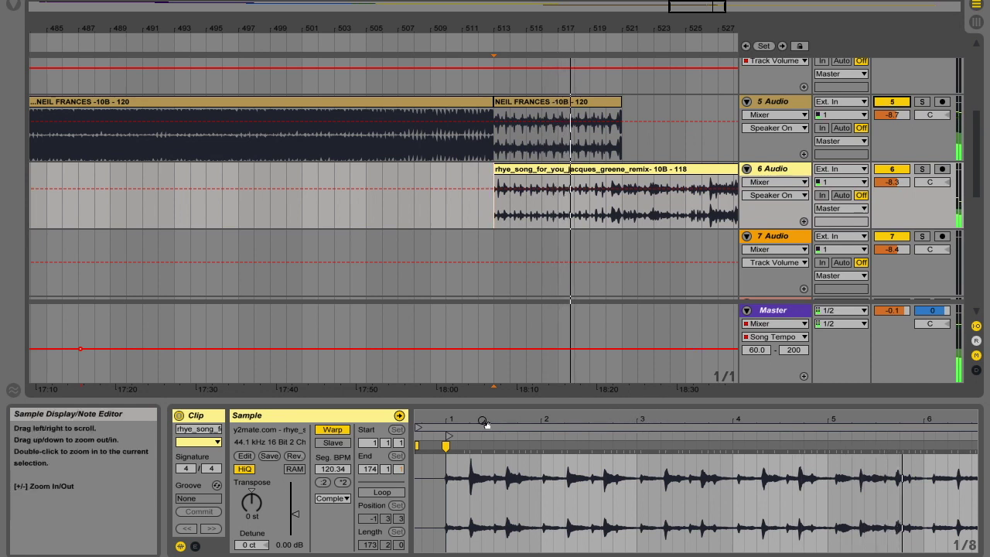
# - Move the rhye clip's start marker one beat on to the strong transient at 1.2 and set 1.1.1 there
pyautogui.press('+')
pyautogui.press('+')
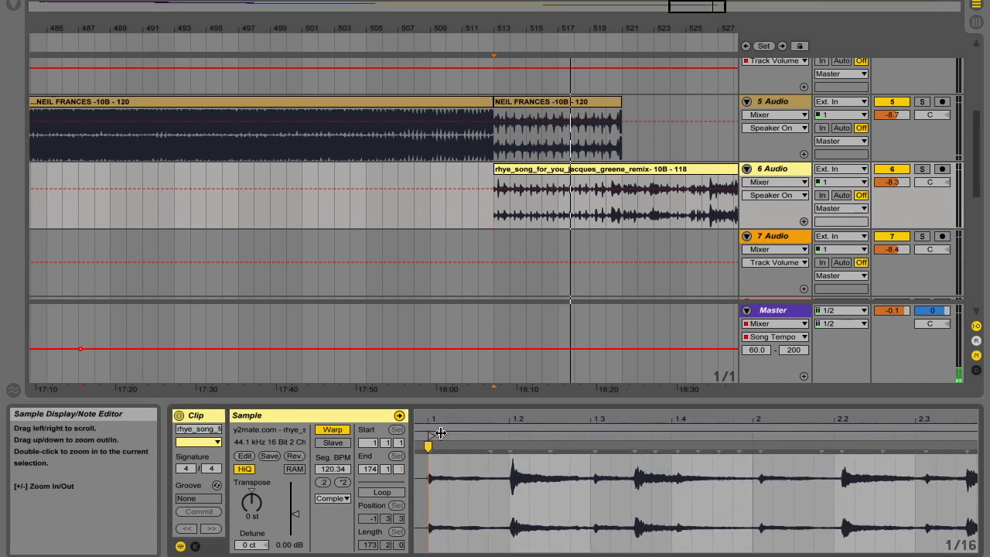
pyautogui.moveTo(429, 445); pyautogui.dragTo(506, 437)
pyautogui.press('+')
pyautogui.press('+')
pyautogui.press('+')
pyautogui.press('+')
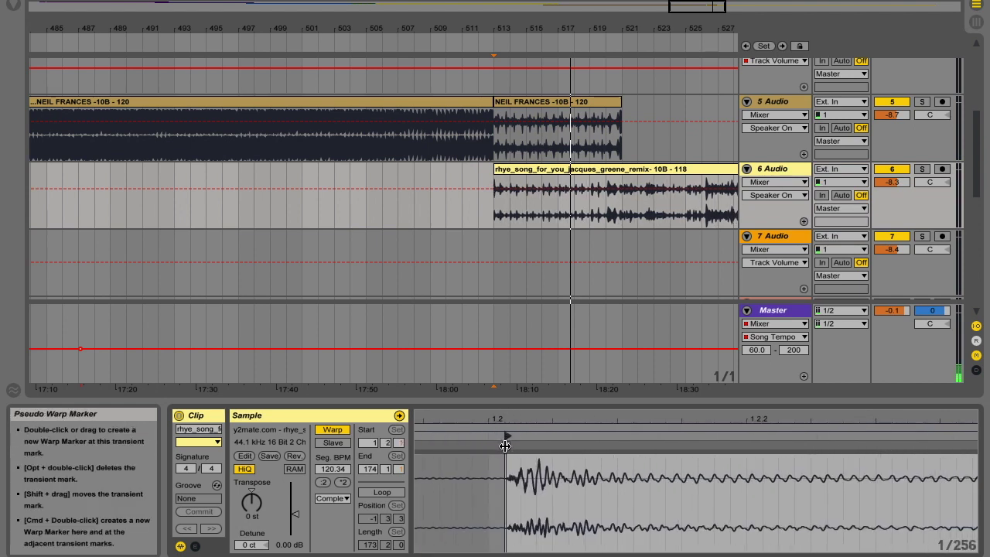
pyautogui.click(504, 446)
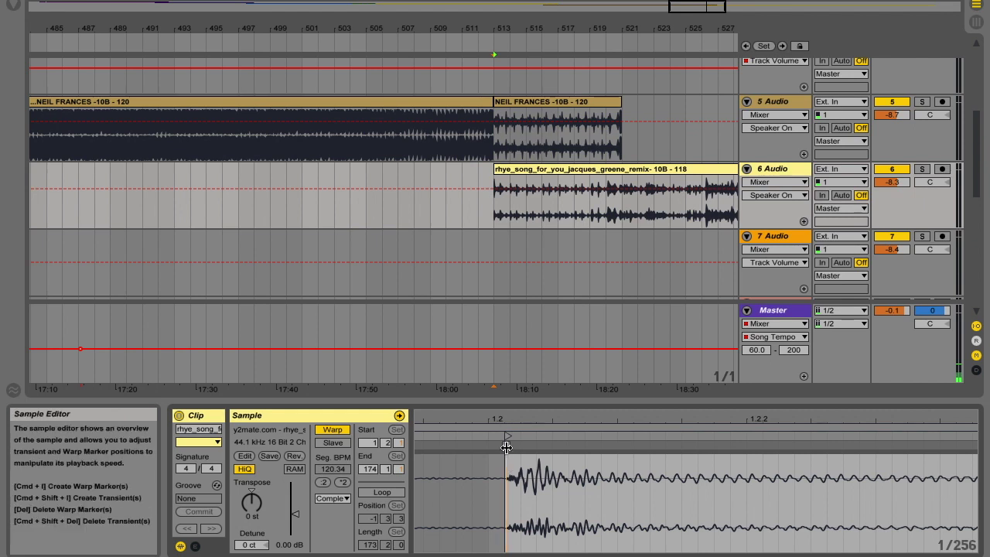
pyautogui.rightClick(507, 448)
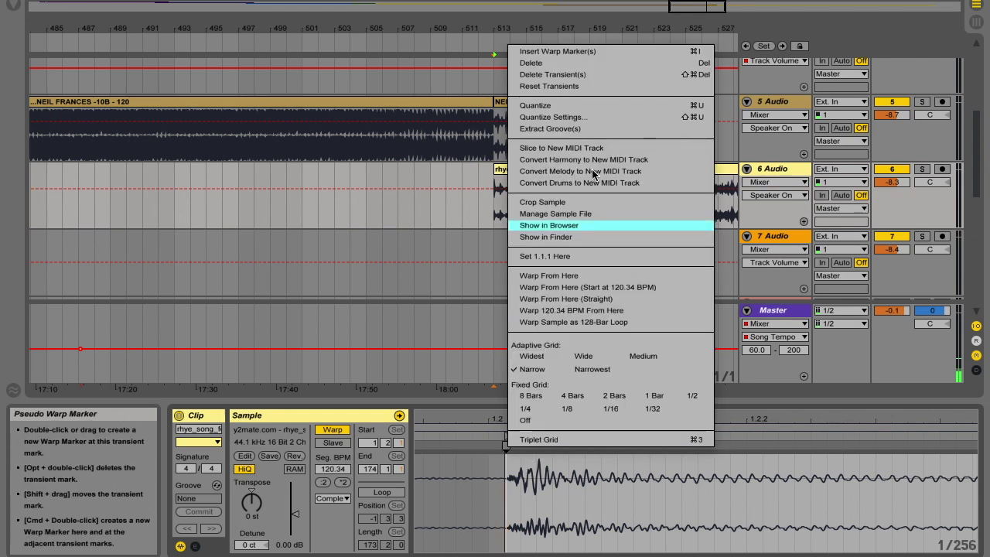
pyautogui.click(556, 251)
# - Warp the rhye sample from the new 1.1.1 marker and play the overlap with the NEIL FRANCES section
pyautogui.rightClick(505, 441)
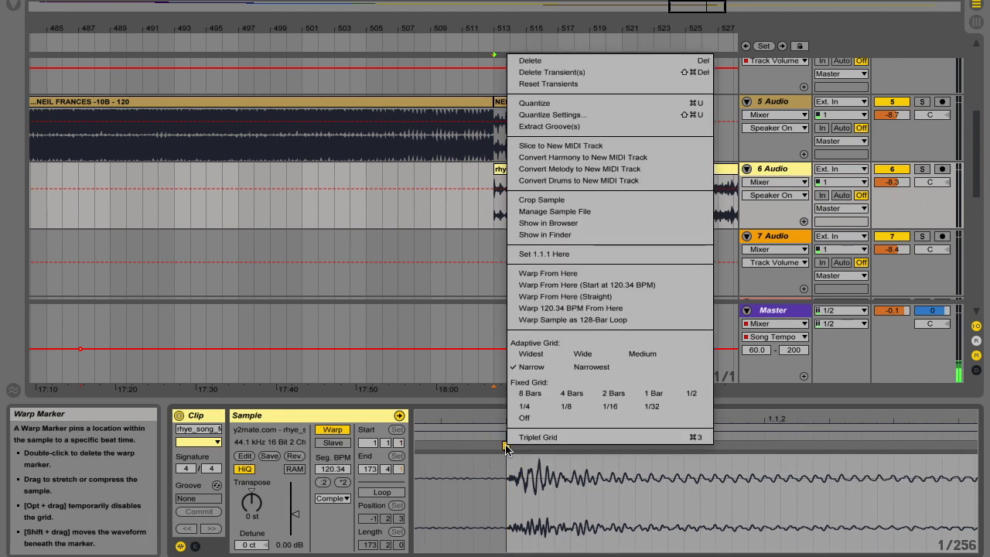
pyautogui.click(545, 273)
pyautogui.press('space')
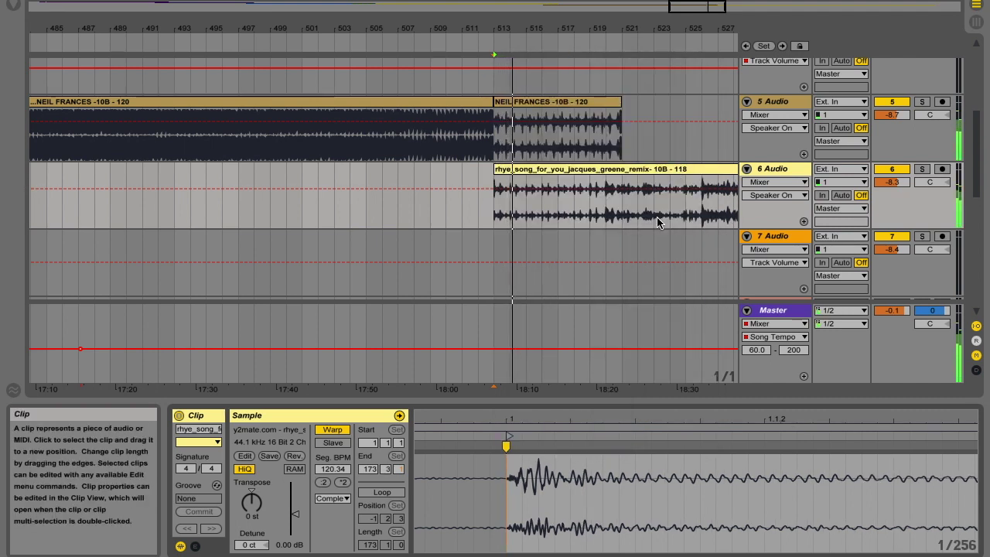
# - Play the rhye clip against the NEIL FRANCES section and examine the rhye sample's waveform across its opening bars
pyautogui.moveTo(580, 418)
pyautogui.mouseDown()
pyautogui.moveTo(581, 449)
pyautogui.moveTo(581, 419)
pyautogui.mouseUp()
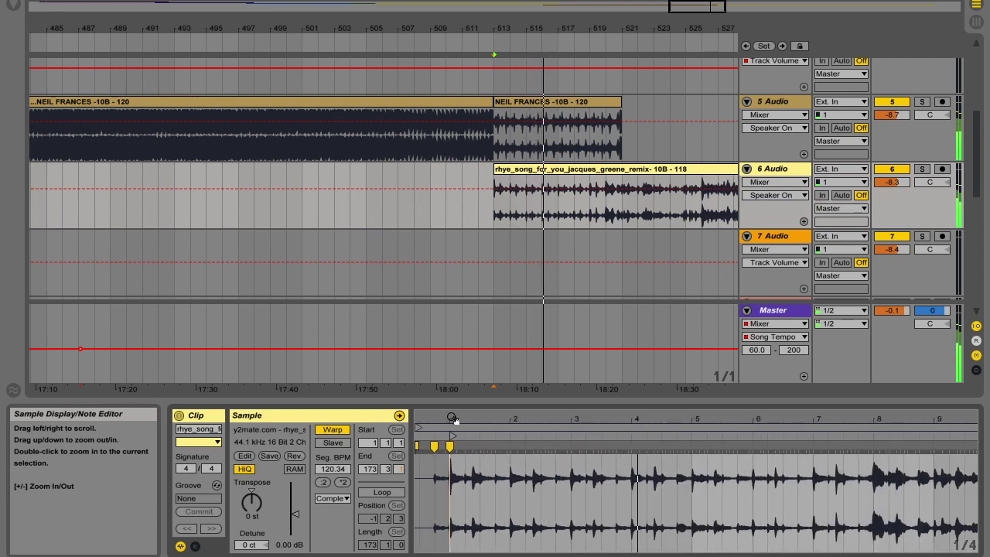
pyautogui.moveTo(875, 420); pyautogui.dragTo(738, 409)
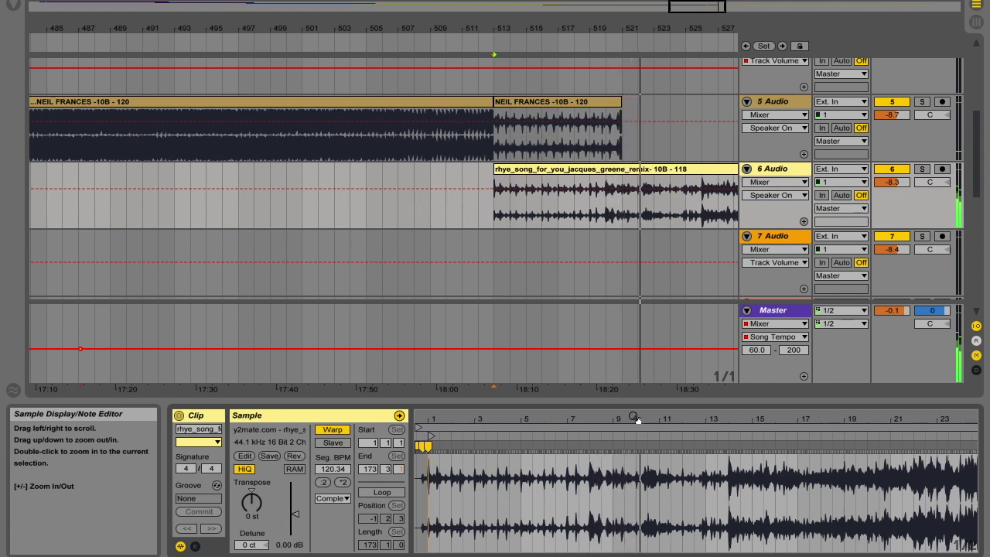
pyautogui.click(431, 417)
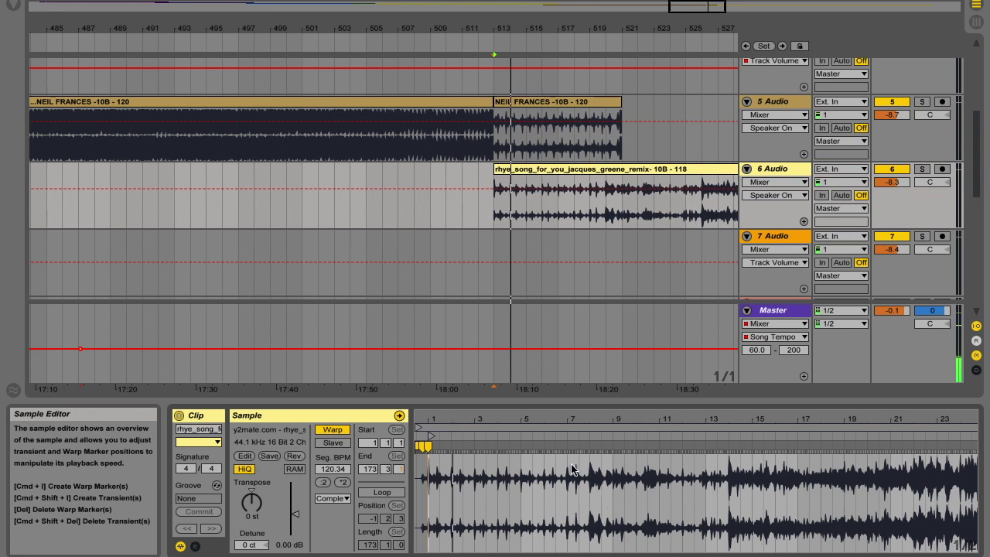
pyautogui.moveTo(615, 422); pyautogui.dragTo(570, 420)
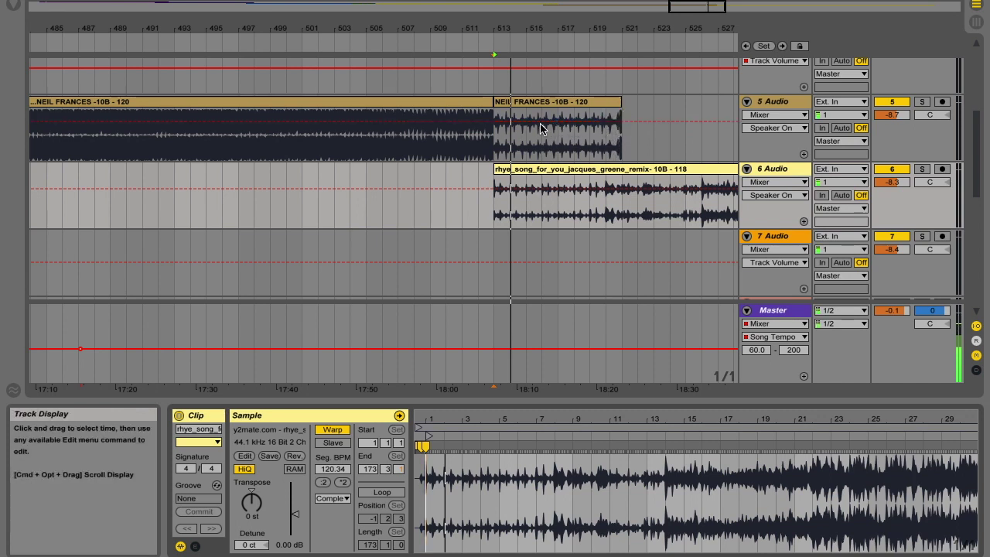
# - Place the eight-bar NEIL FRANCES section at bar 513 with its fading tail at bar 521, and play the transition
pyautogui.moveTo(515, 104); pyautogui.dragTo(697, 113)
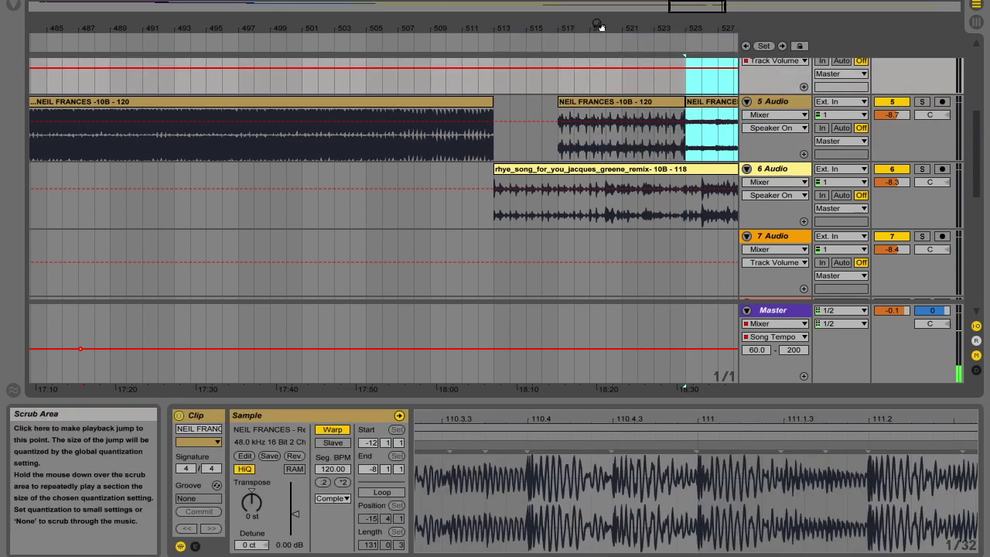
pyautogui.hscroll(5, 471, 44)
pyautogui.click(631, 132)
pyautogui.keyDown('shift'); pyautogui.click(631, 132); pyautogui.keyUp('shift')
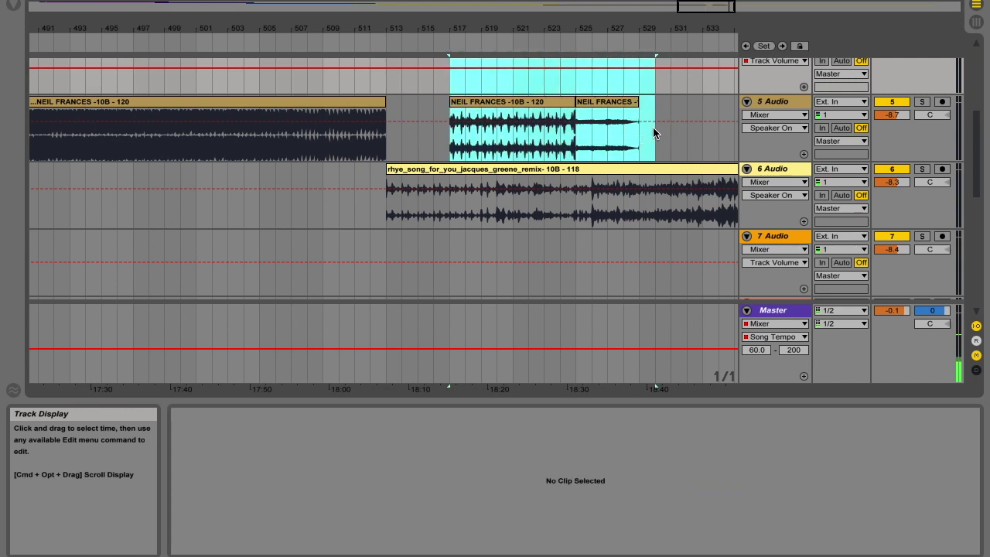
pyautogui.moveTo(534, 108); pyautogui.dragTo(483, 112)
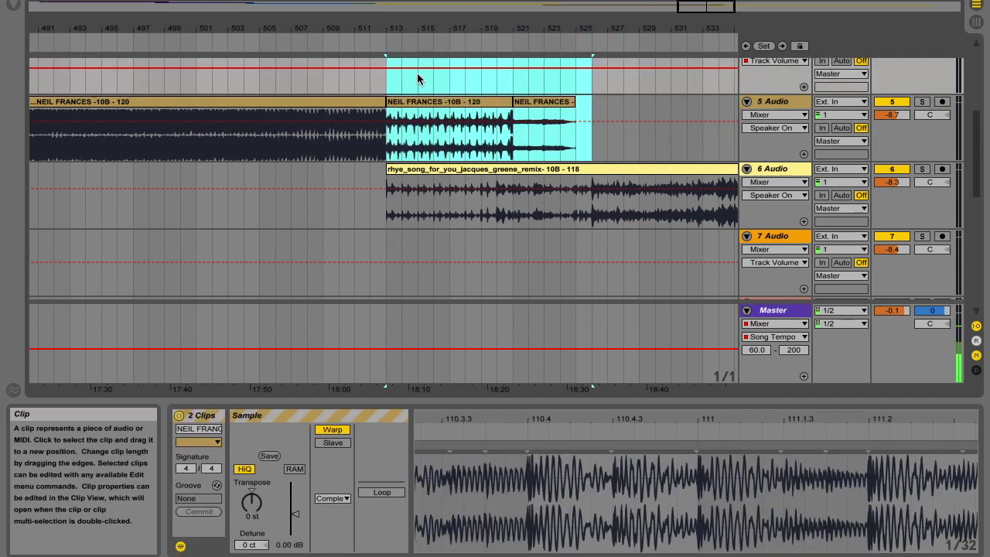
pyautogui.click(363, 44)
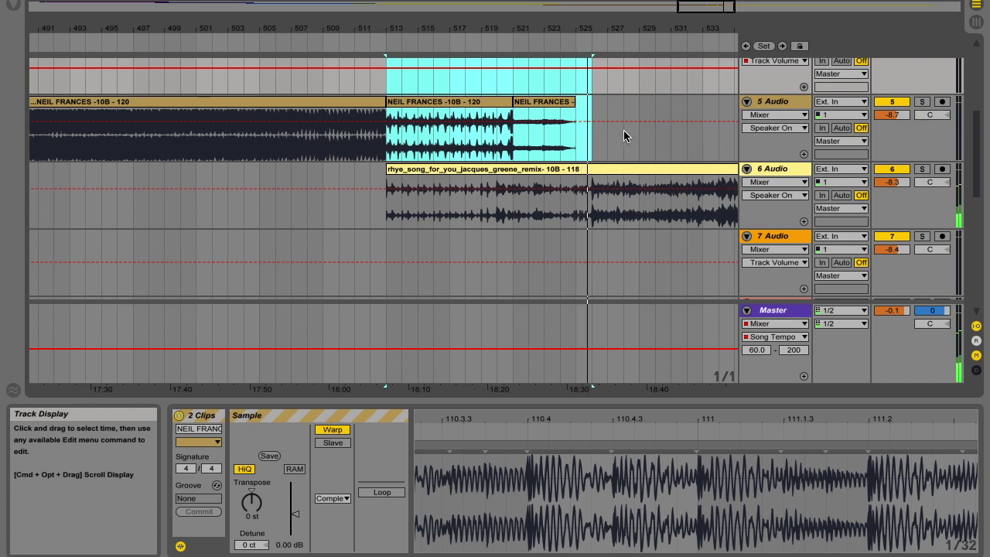
pyautogui.click(604, 101)
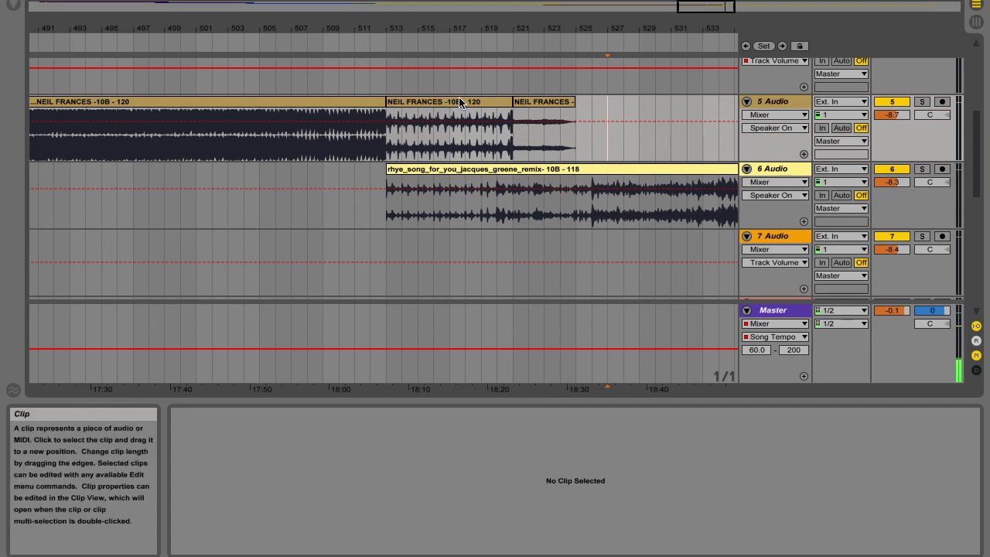
# - Delete the fading NEIL FRANCES tail and duplicate the preceding eight-bar section to bar 521
pyautogui.moveTo(546, 31); pyautogui.dragTo(416, 31)
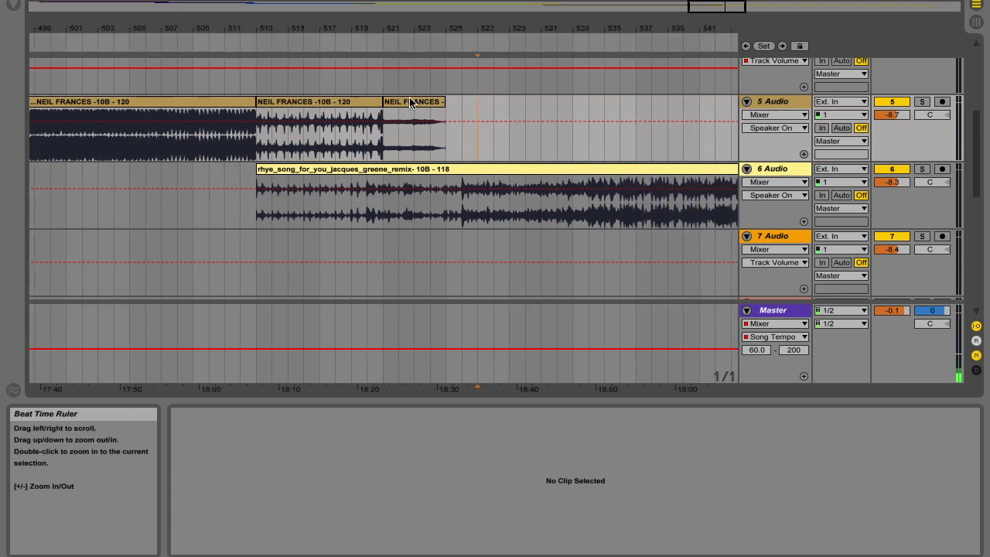
pyautogui.click(410, 103)
pyautogui.press('Delete')
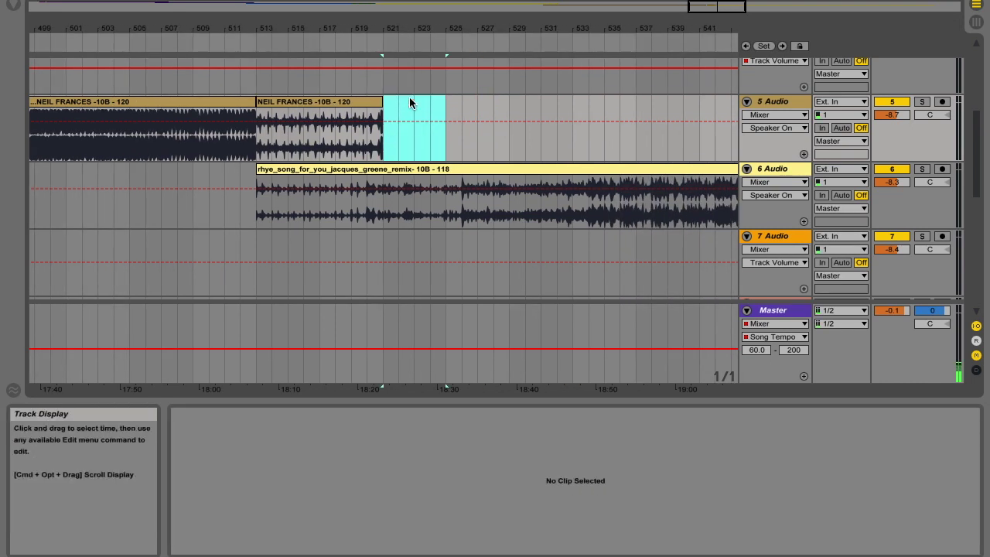
pyautogui.click(343, 105)
pyautogui.hotkey('ctrl', 'd')
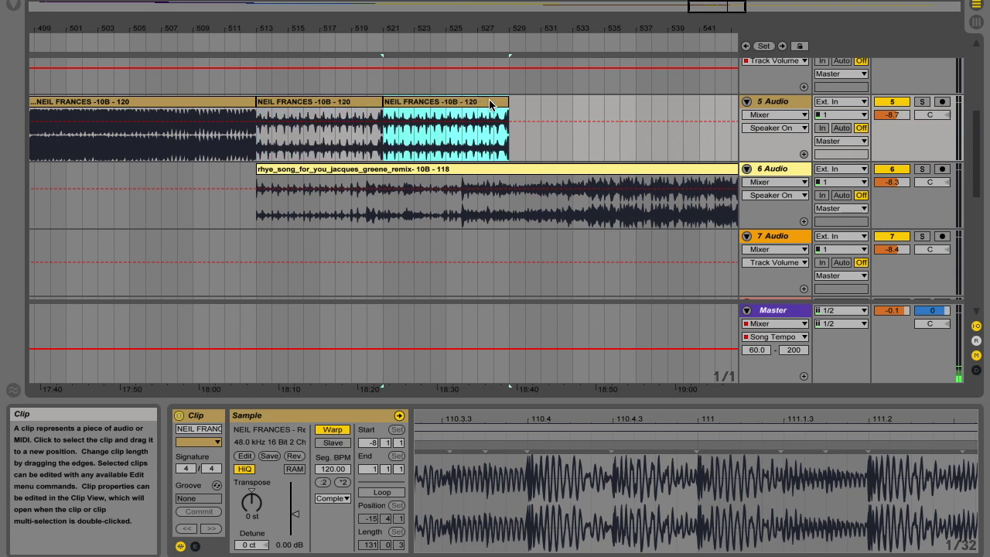
# - Add the fading tail after the duplicated NEIL FRANCES section, position both from bar 521, and play the overlap with the rhye clip
pyautogui.moveTo(502, 100)
pyautogui.mouseDown()
pyautogui.moveTo(581, 100)
pyautogui.moveTo(490, 100)
pyautogui.moveTo(510, 100)
pyautogui.mouseUp()
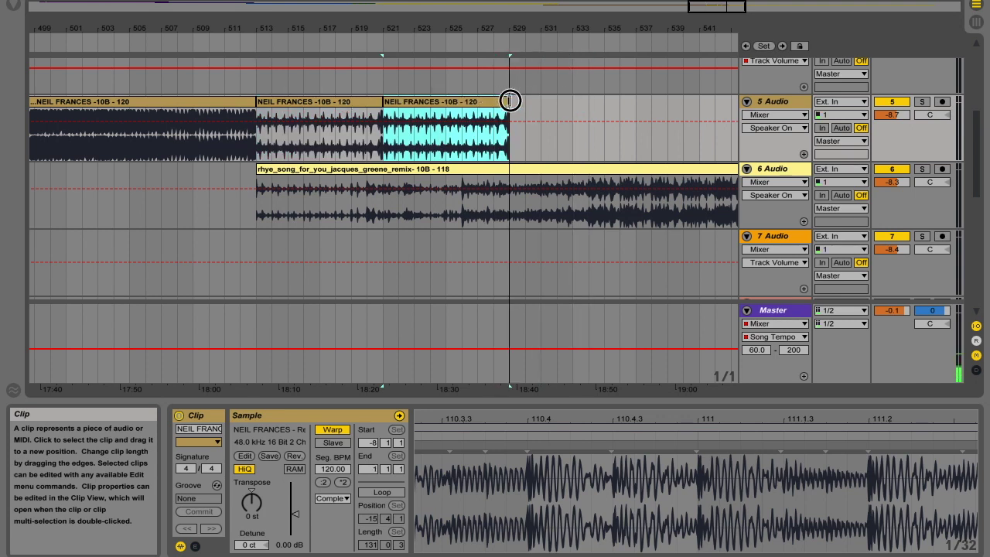
pyautogui.moveTo(449, 101); pyautogui.dragTo(513, 101)
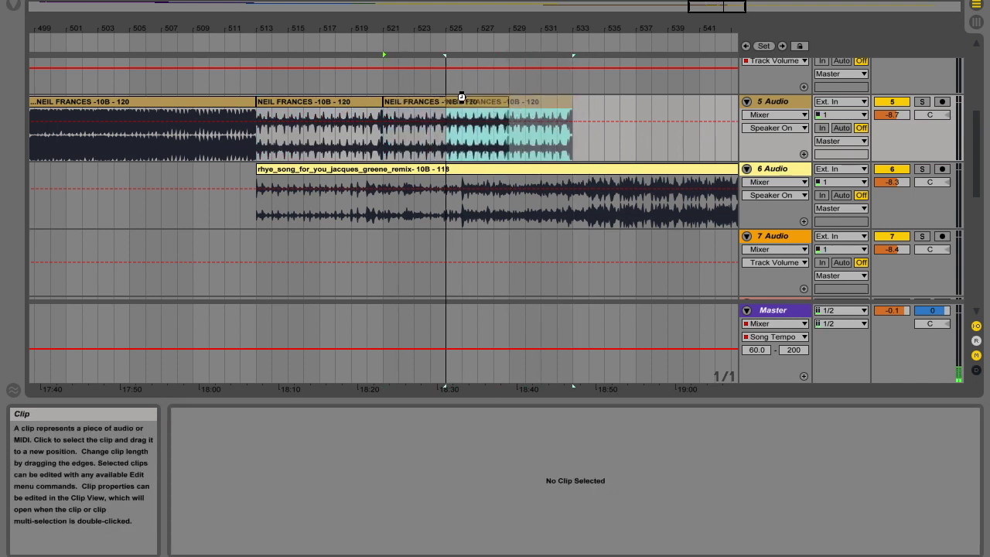
pyautogui.moveTo(432, 99); pyautogui.dragTo(603, 104)
pyautogui.keyDown('shift'); pyautogui.click(464, 104); pyautogui.keyUp('shift')
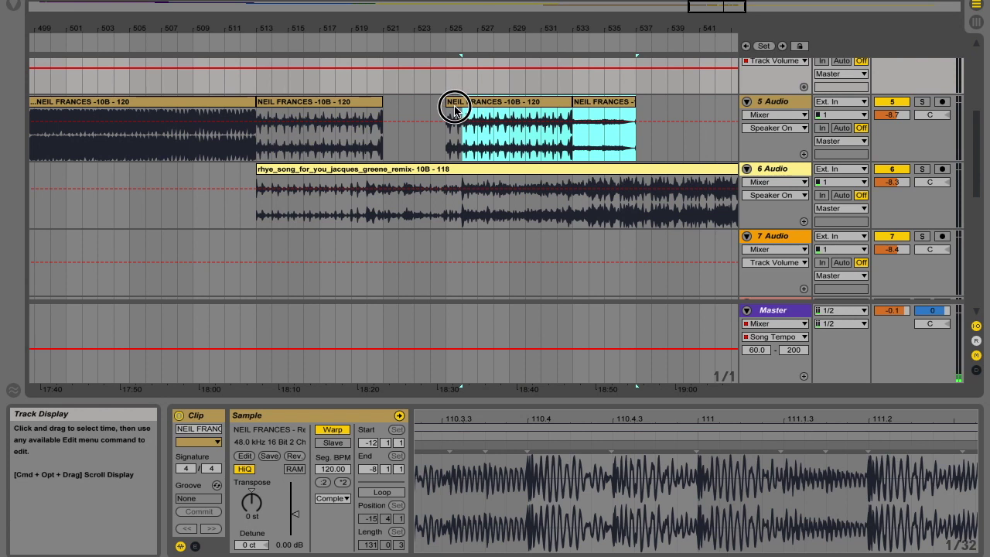
pyautogui.moveTo(466, 104); pyautogui.dragTo(404, 101)
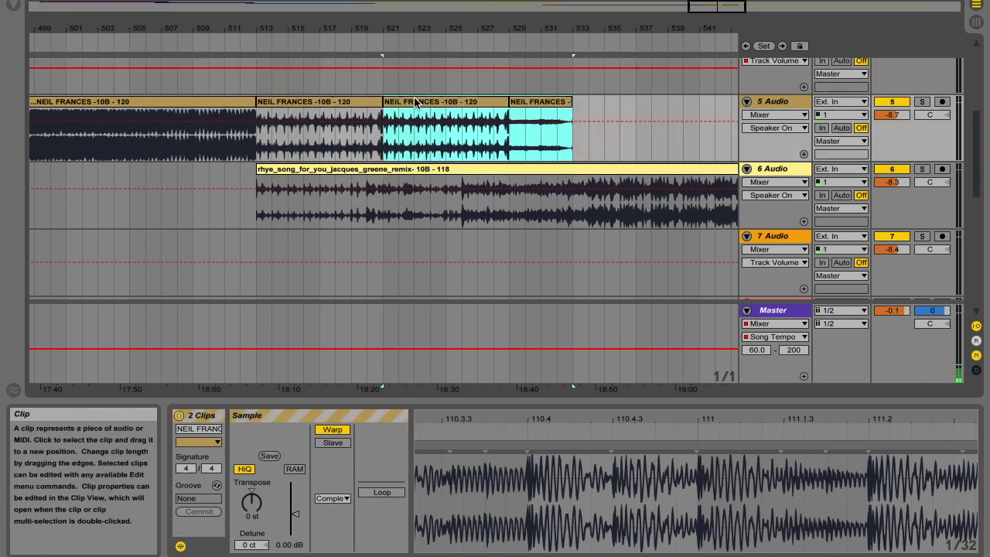
pyautogui.click(427, 45)
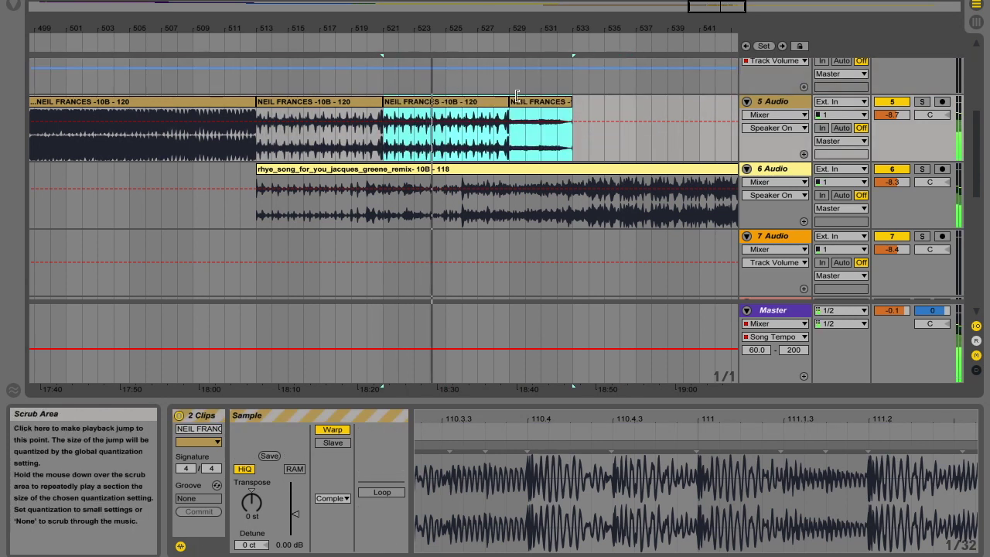
# - Add a Ping Pong Delay audio effect to track 5
pyautogui.click(790, 101)
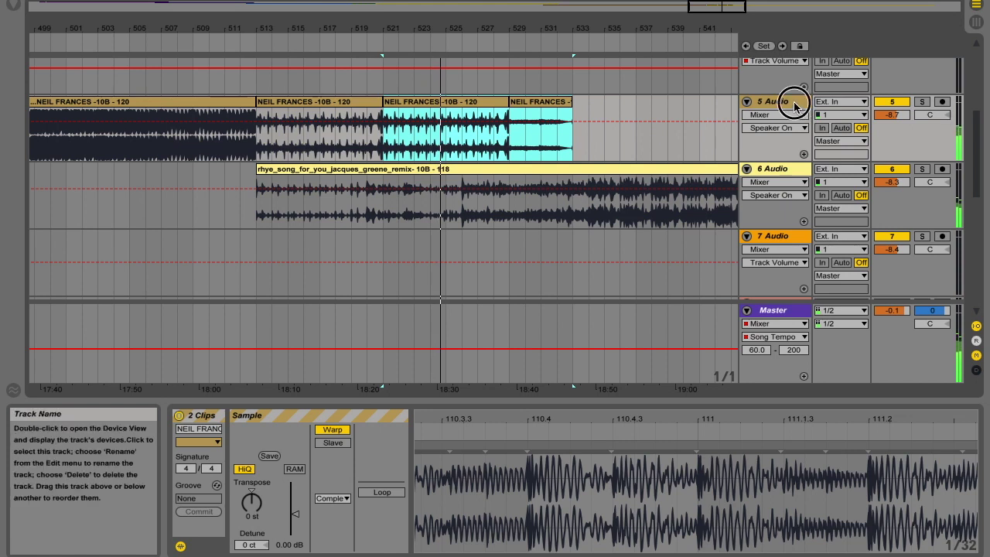
pyautogui.click(13, 8)
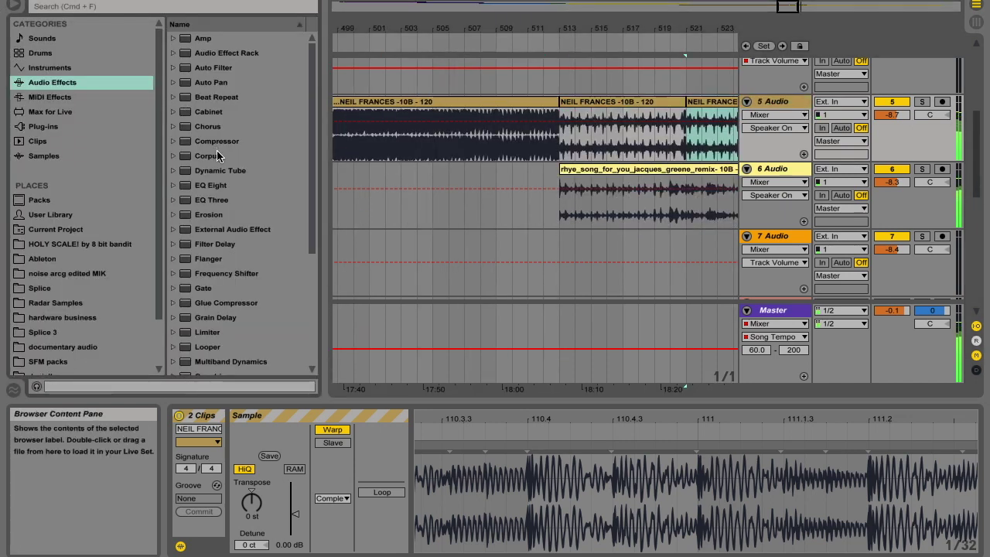
pyautogui.scroll(-4, 217, 217)
pyautogui.click(215, 284)
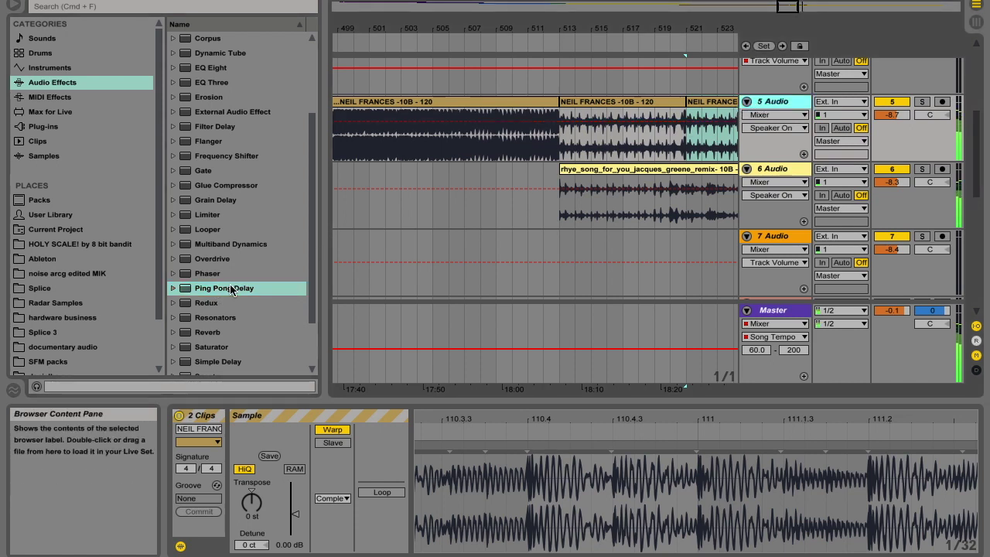
pyautogui.doubleClick(224, 288)
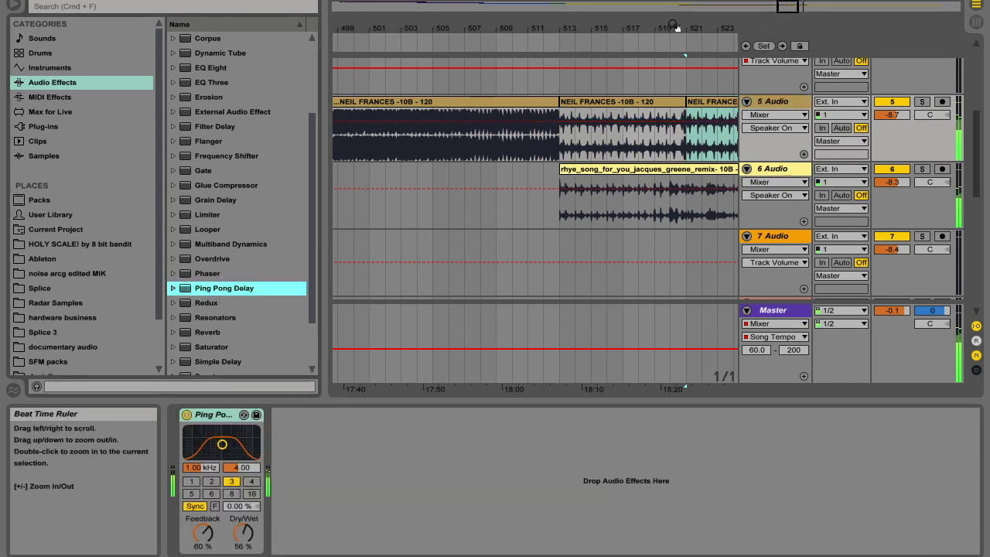
# - Automate the Ping Pong Delay's Device On on track 5 so it stays off until the fading tail starts at bar 529
pyautogui.press('-')
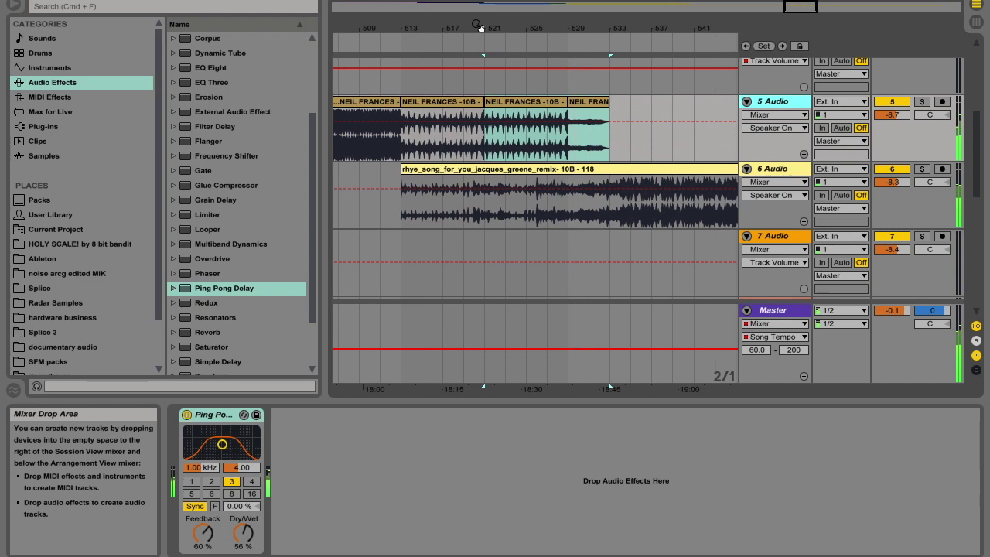
pyautogui.click(764, 128)
pyautogui.click(766, 133)
pyautogui.click(768, 115)
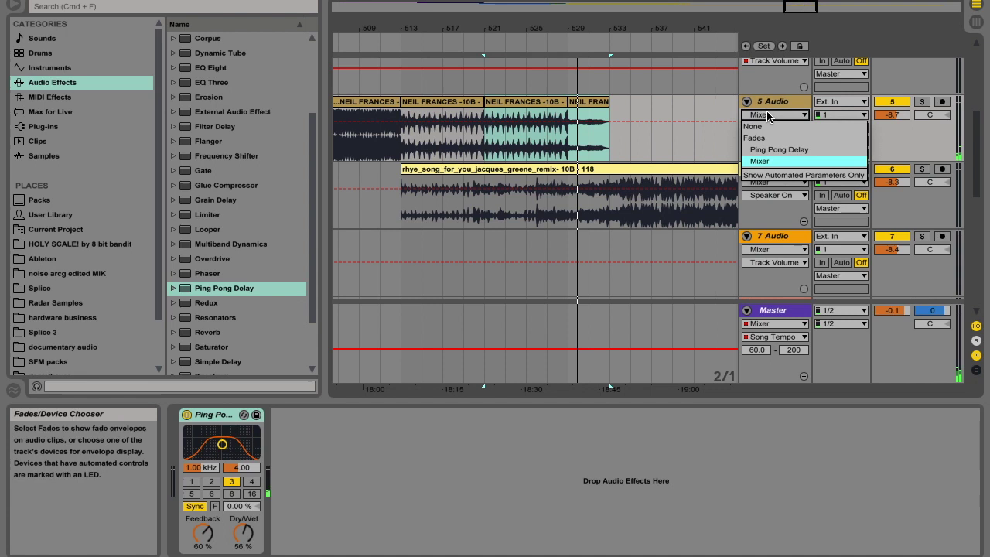
pyautogui.click(768, 149)
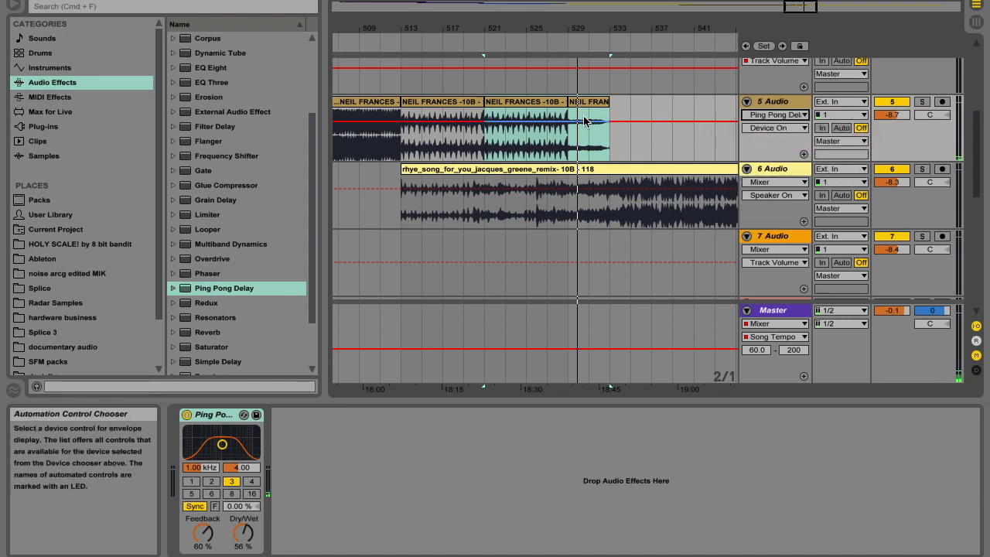
pyautogui.click(634, 104)
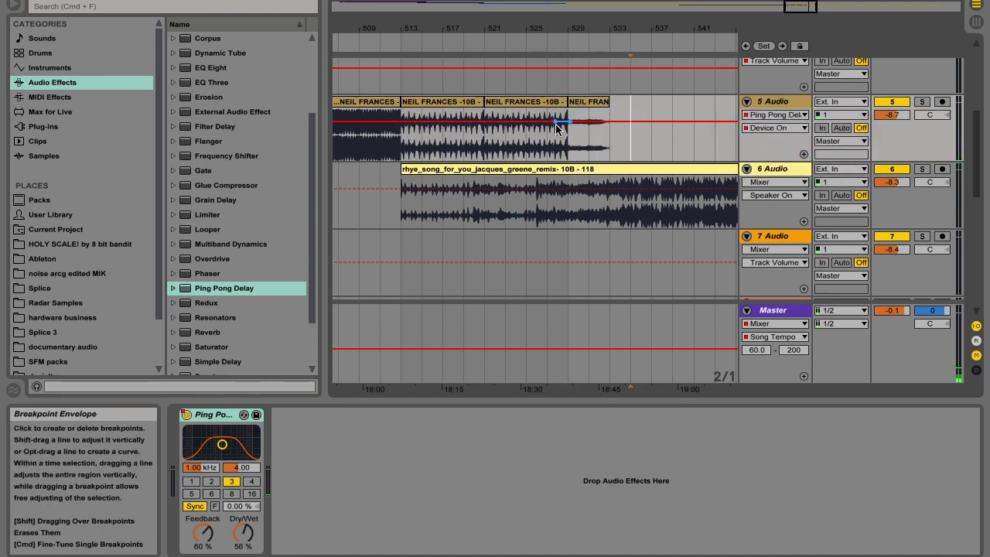
pyautogui.moveTo(554, 122); pyautogui.dragTo(555, 145)
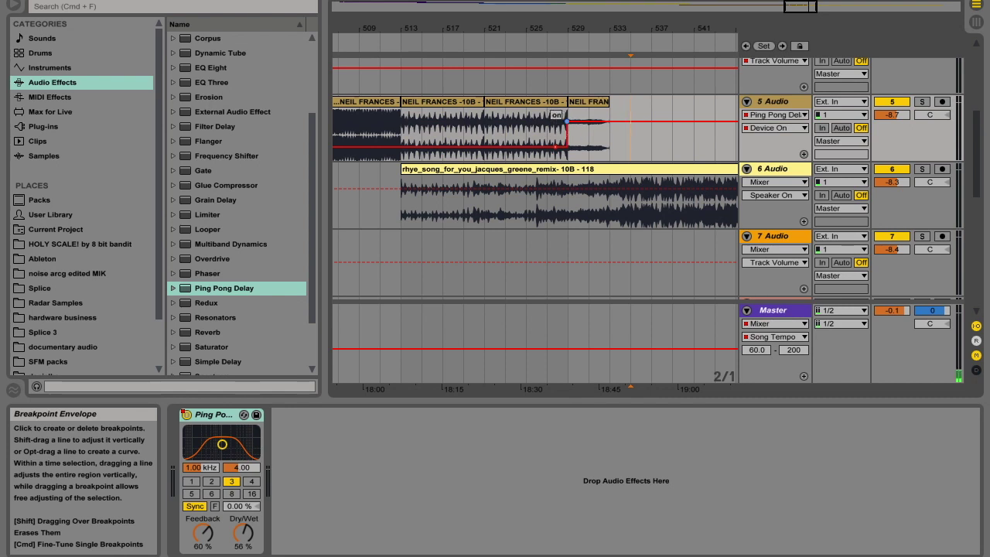
# - Automate the delay's Dry/Wet to ramp up from just before bar 529 to 79 % just past the tail's end, and play the transition
pyautogui.click(754, 128)
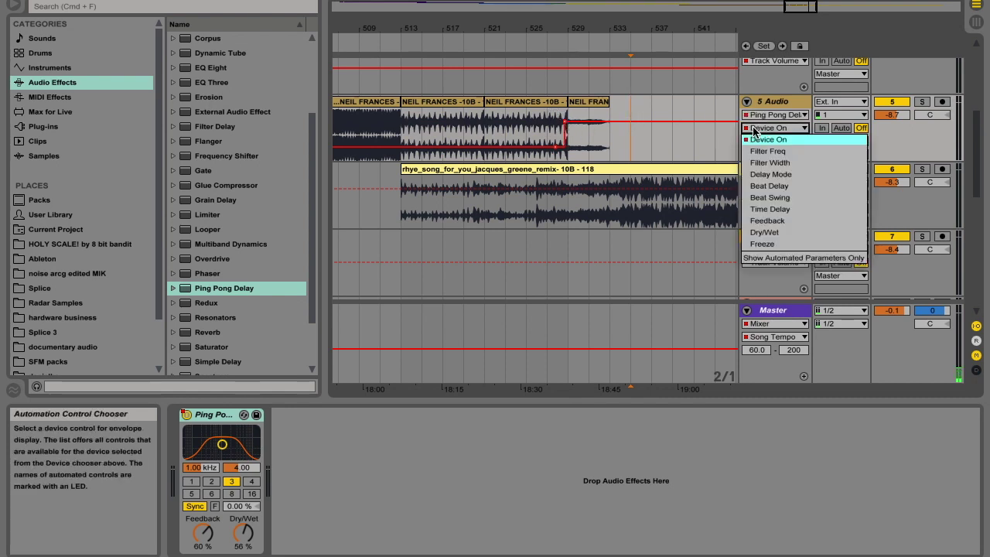
pyautogui.click(762, 232)
pyautogui.moveTo(611, 132)
pyautogui.mouseDown()
pyautogui.moveTo(614, 160)
pyautogui.moveTo(617, 120)
pyautogui.mouseUp()
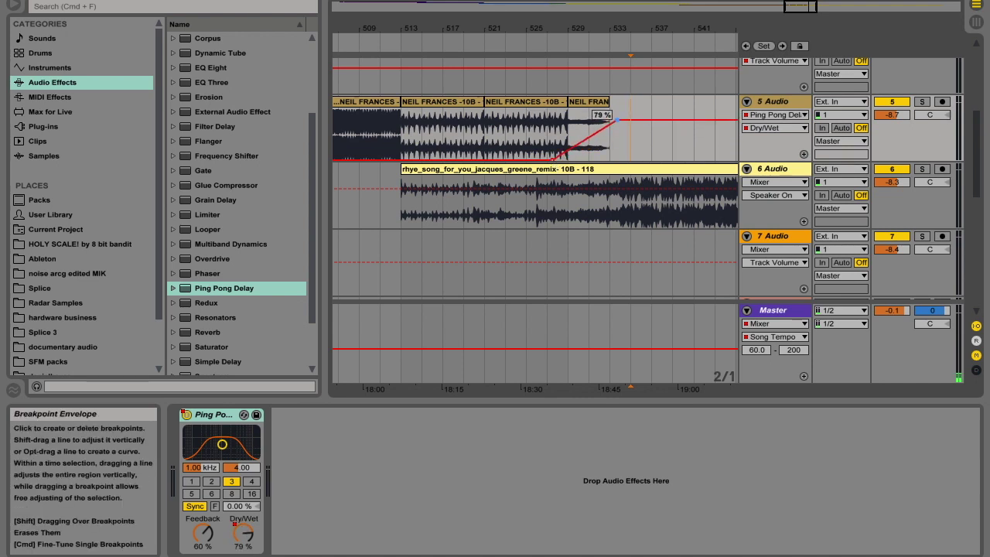
pyautogui.click(468, 38)
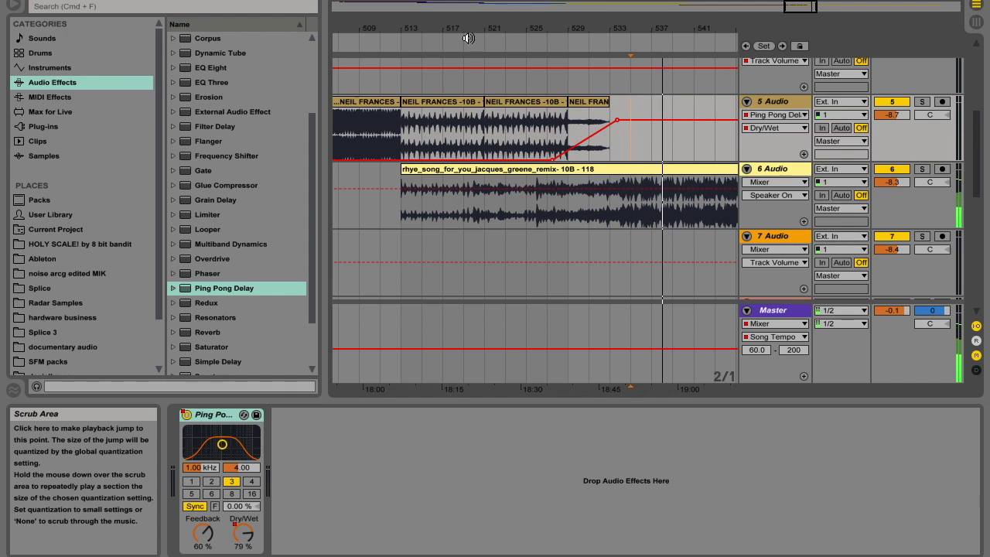
pyautogui.moveTo(514, 25); pyautogui.dragTo(527, 83)
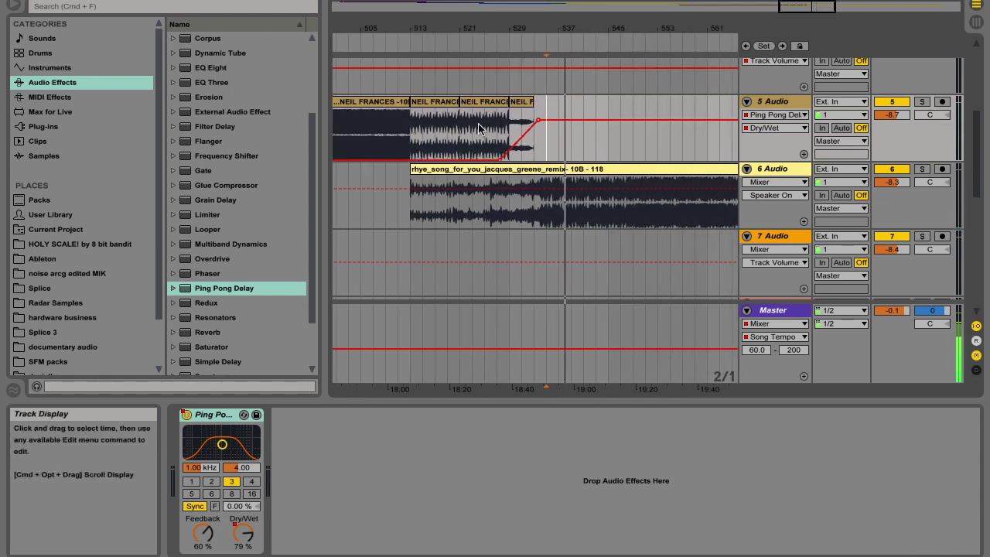